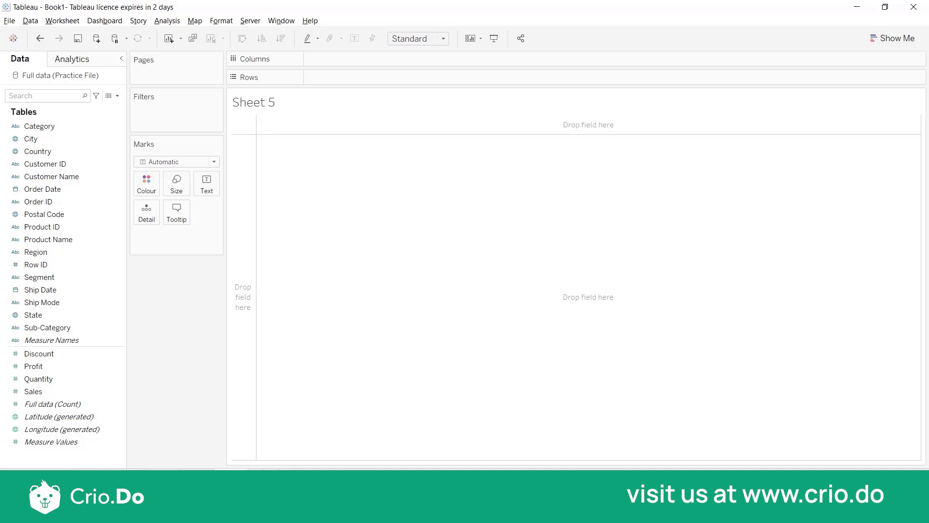
Build a scatter plot of total Profit and total Discount, with Product Name as the mark detail.
double_click(39, 354)
left_click(57, 366)
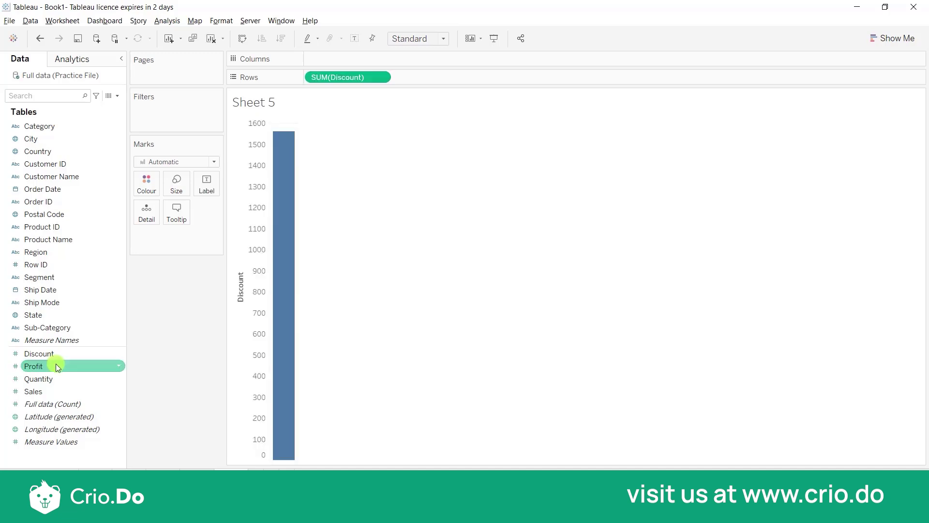
double_click(56, 365)
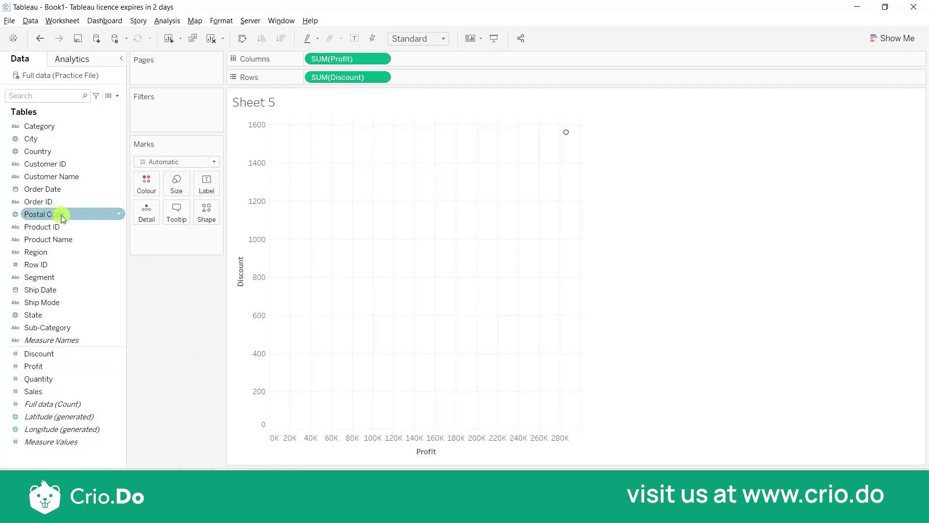
left_click_drag(55, 237, 147, 182)
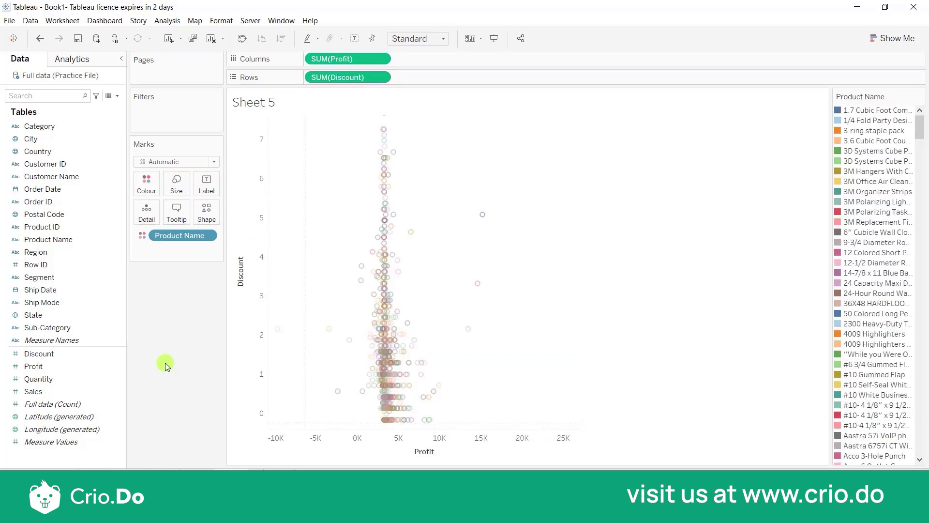
left_click_drag(161, 235, 148, 218)
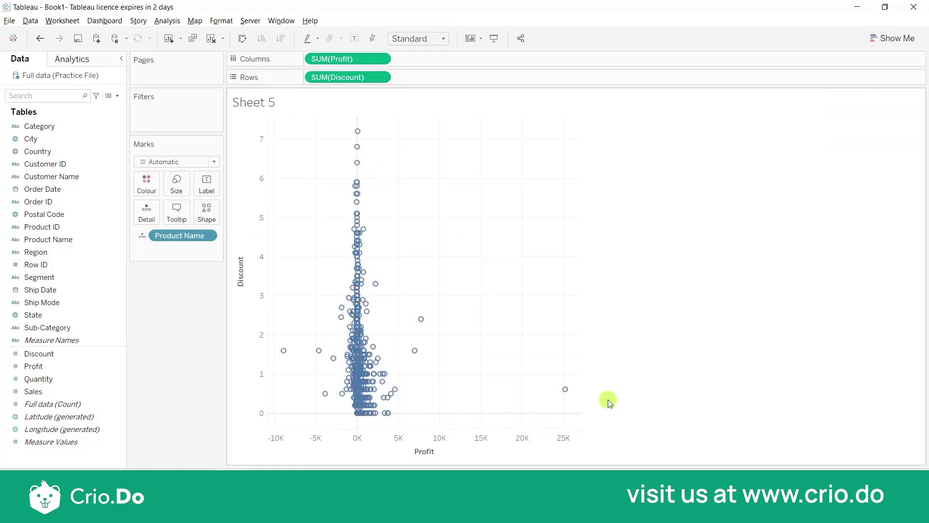
Swap the scatter plot's rows and columns and colour its marks by Segment.
left_click(242, 39)
left_click_drag(62, 278, 141, 186)
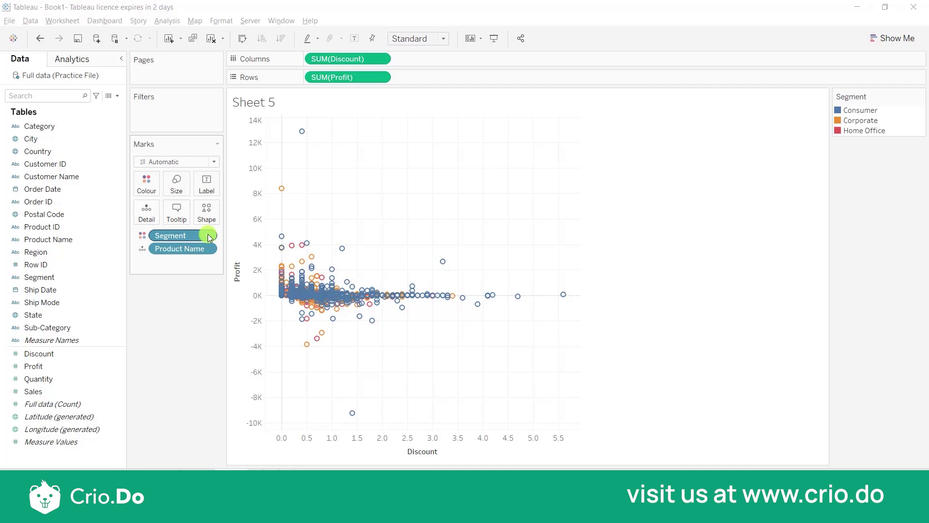
Show a highlighter for the Segment field on the scatter plot.
left_click(170, 21)
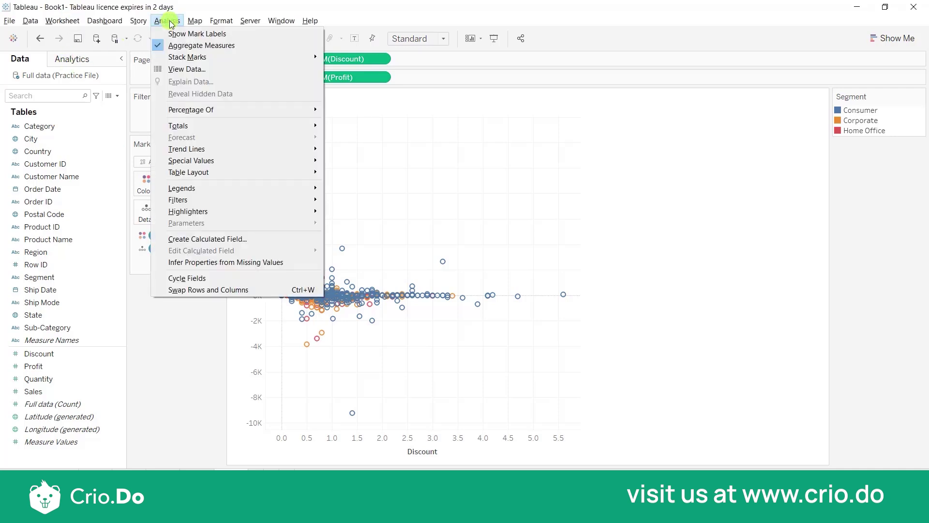
mouse_move(209, 214)
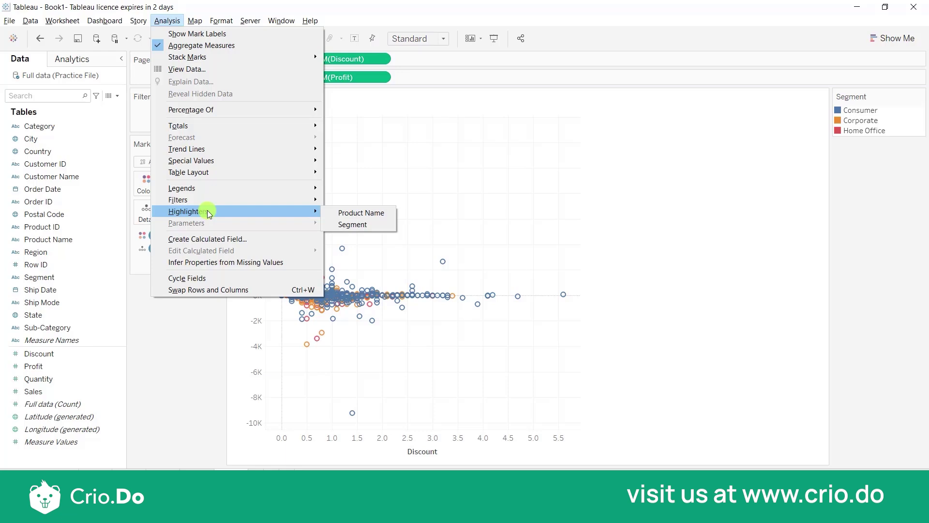
left_click(378, 230)
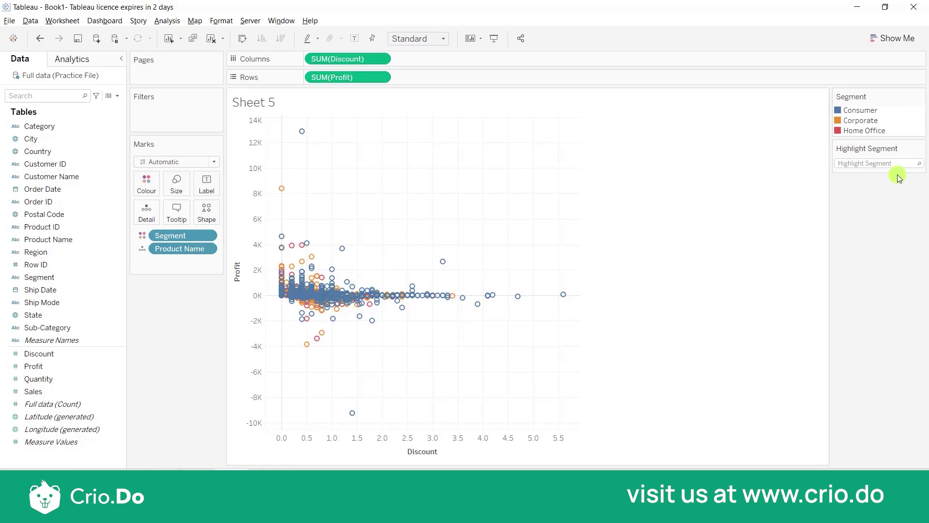
Search the Segment highlighter for "con", clear the search text, and highlight the Consumer segment.
left_click(875, 164)
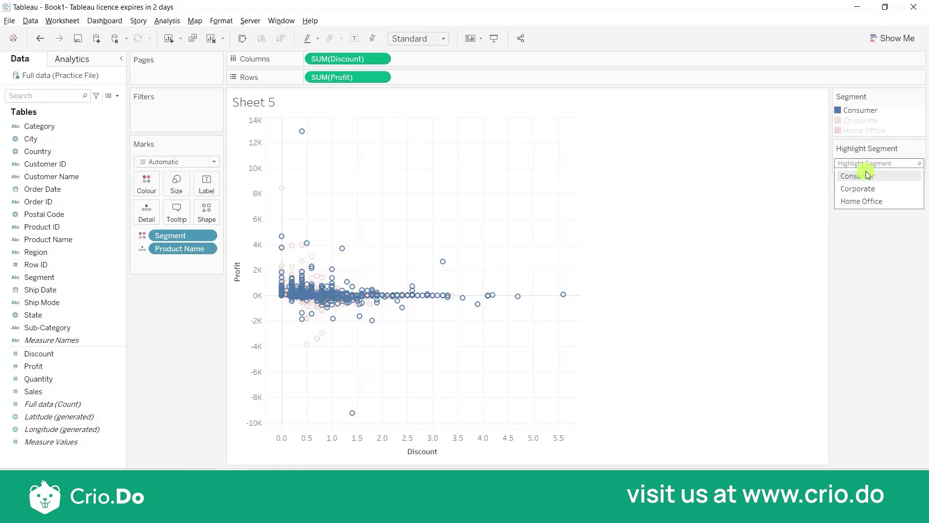
type("con")
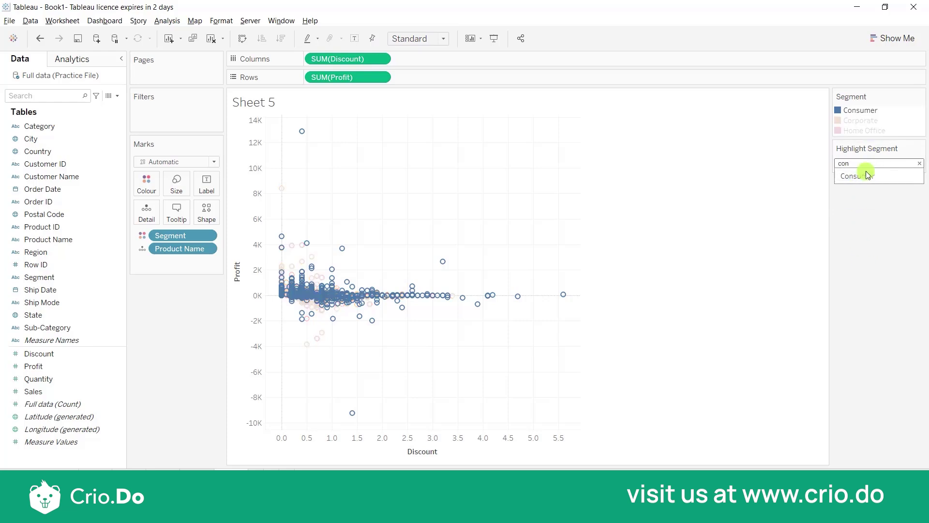
key("BackSpace")
key("BackSpace")
key("BackSpace")
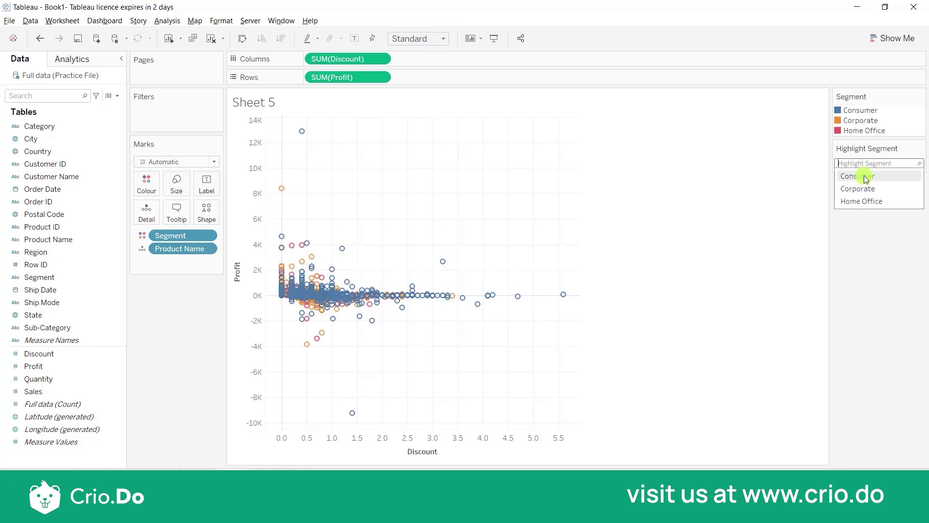
left_click(866, 176)
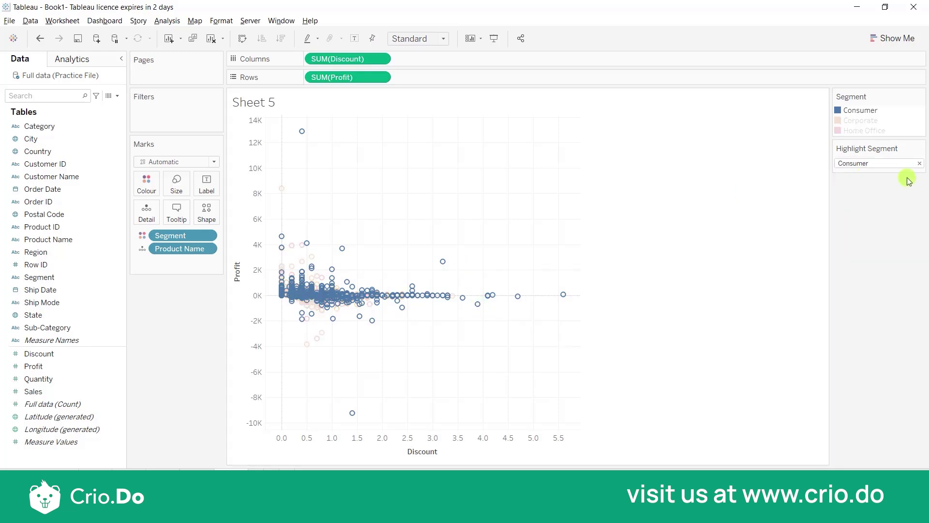
Switch the Segment highlight to Corporate, and replace it with Home Office.
left_click(878, 163)
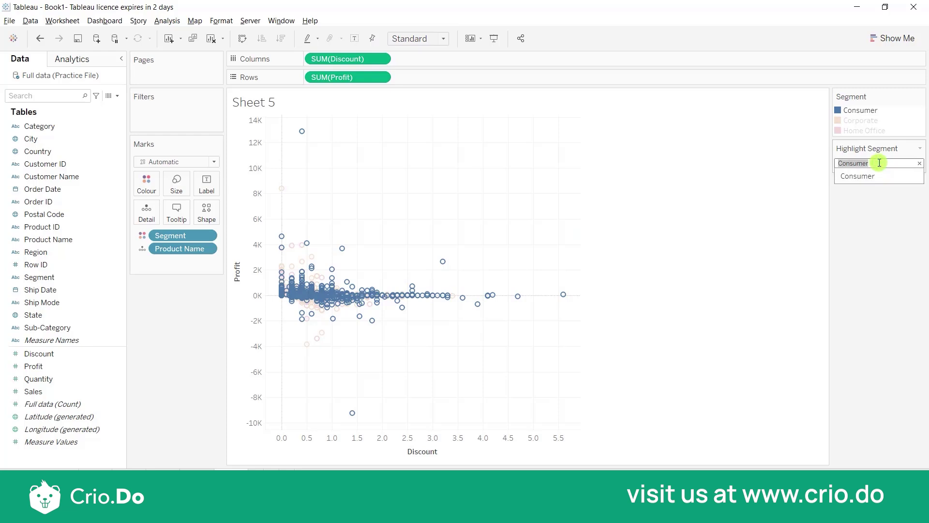
key("BackSpace")
left_click(874, 193)
left_click(888, 163)
key("BackSpace")
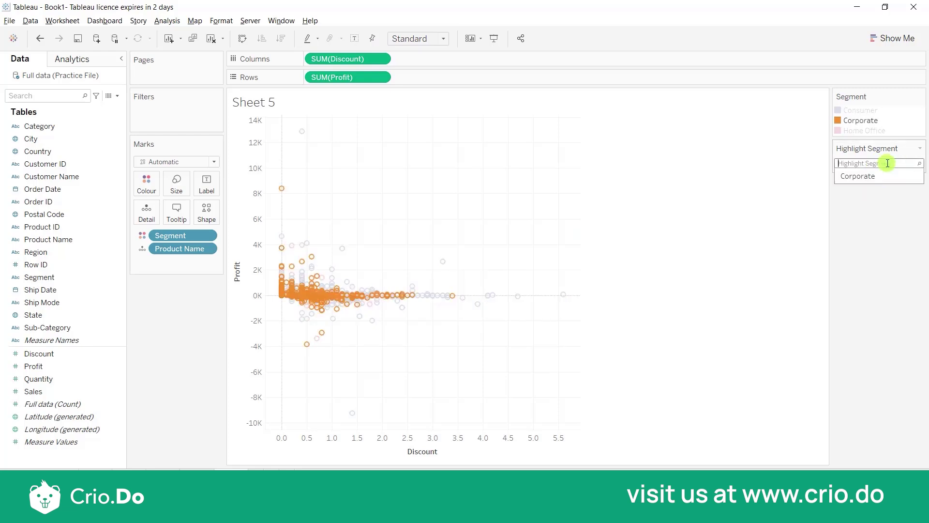
left_click(866, 202)
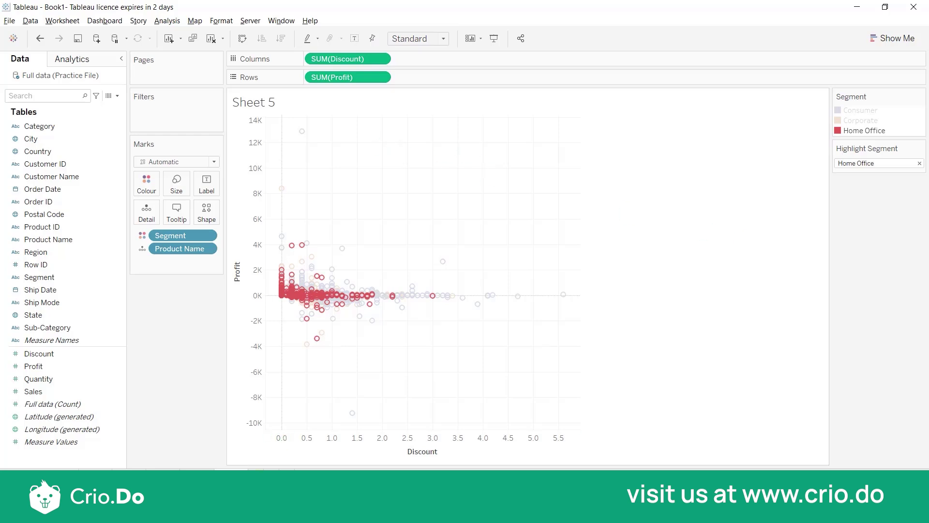
Create a new worksheet and plot total Sales by year of Order Date as a line chart.
key("ctrl+m")
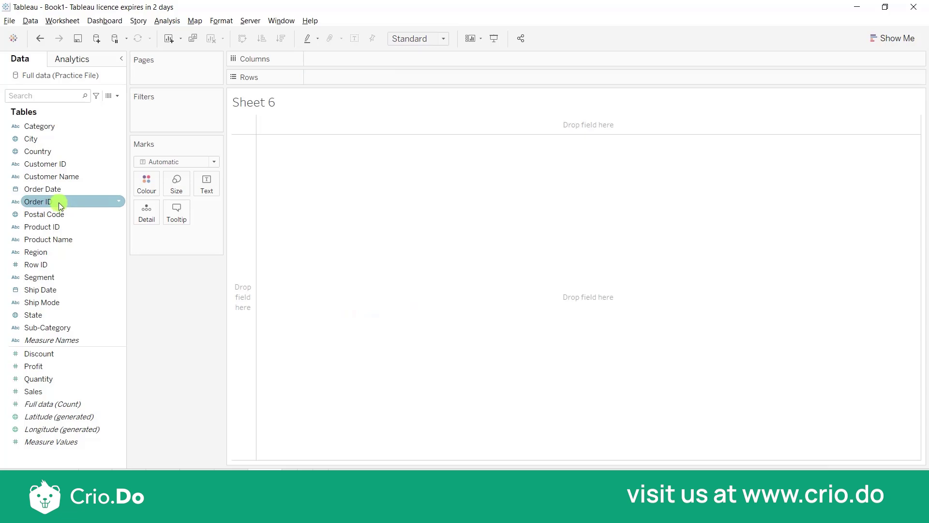
left_click_drag(49, 189, 376, 59)
left_click(29, 396)
left_click_drag(29, 395, 438, 80)
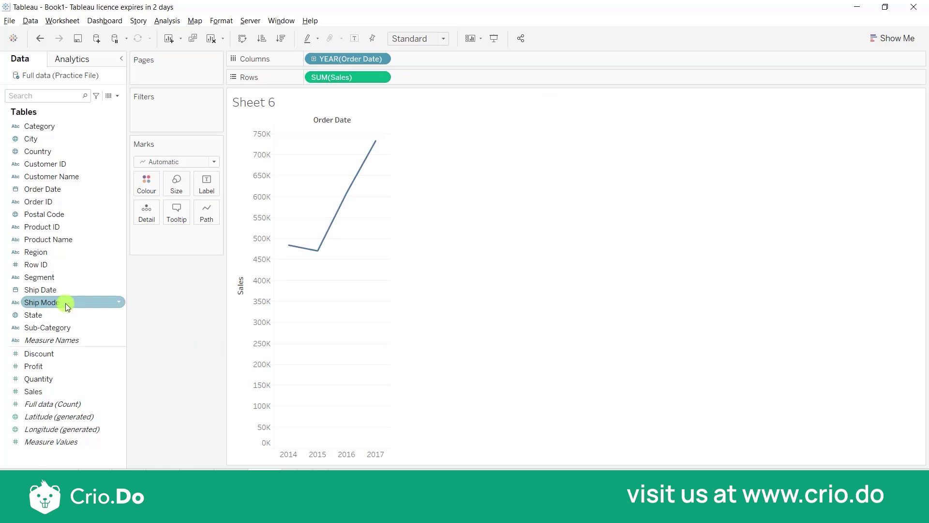
Split the sales line by Sub-Category as detail and fit the chart to Entire View.
left_click_drag(66, 327, 152, 216)
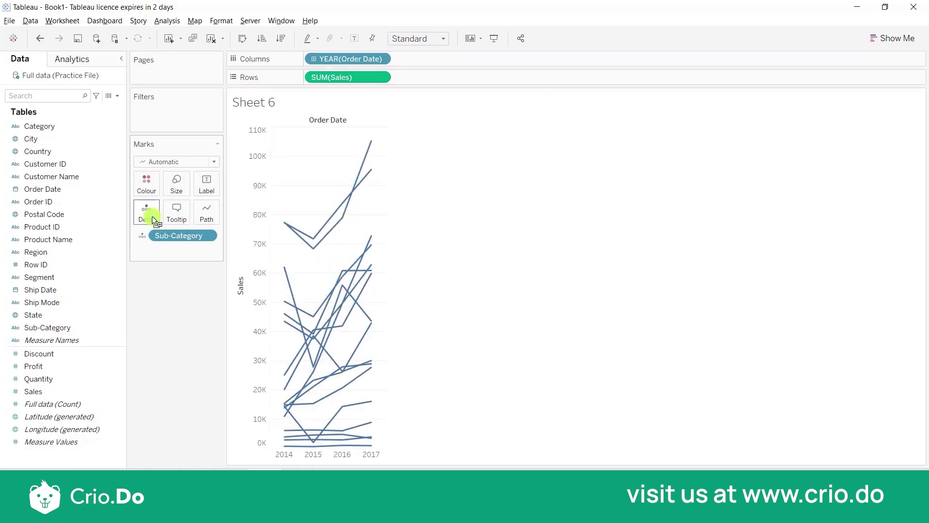
left_click(436, 40)
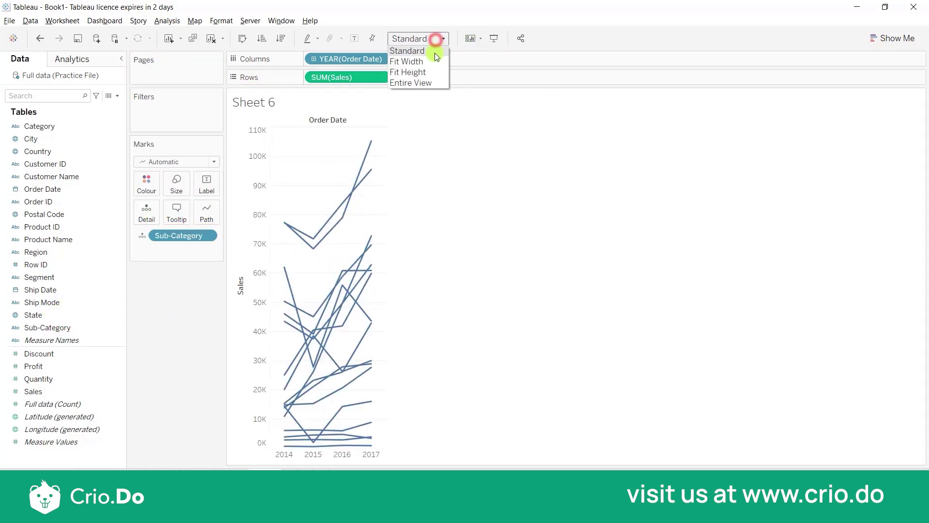
left_click(410, 83)
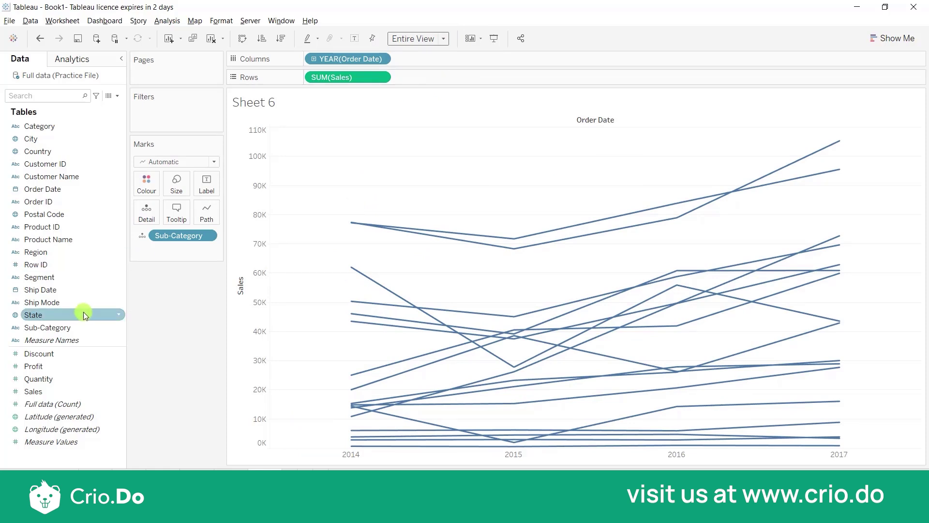
Colour the sales lines by Sub-Category and show a highlighter for that field.
left_click_drag(104, 327, 159, 178)
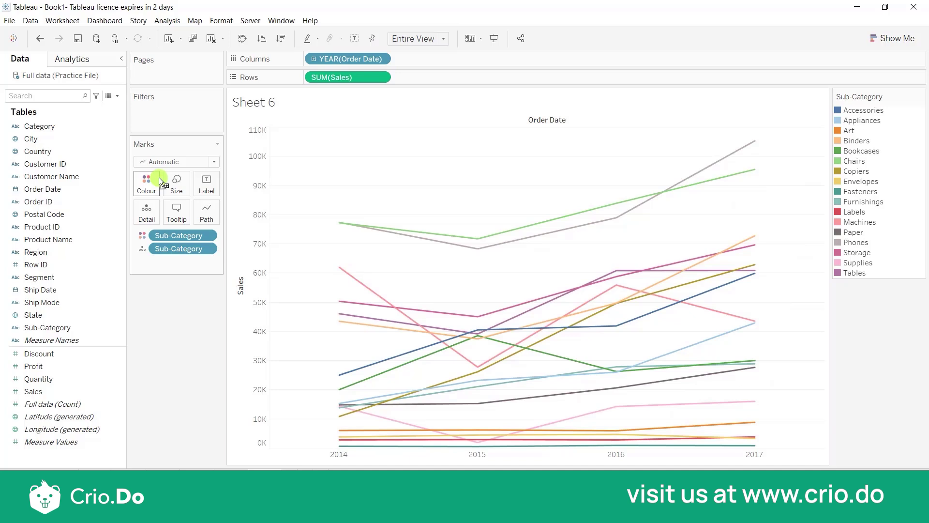
left_click(212, 236)
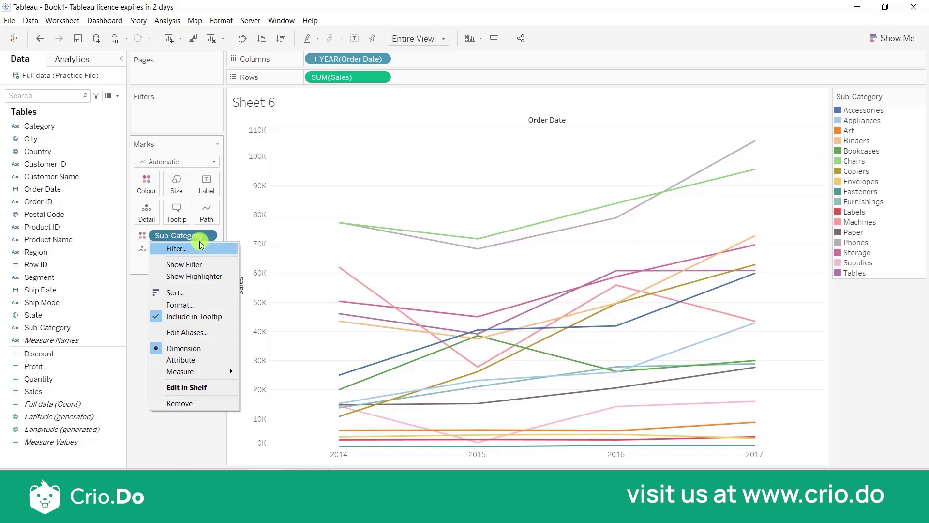
left_click(127, 304)
left_click(124, 302)
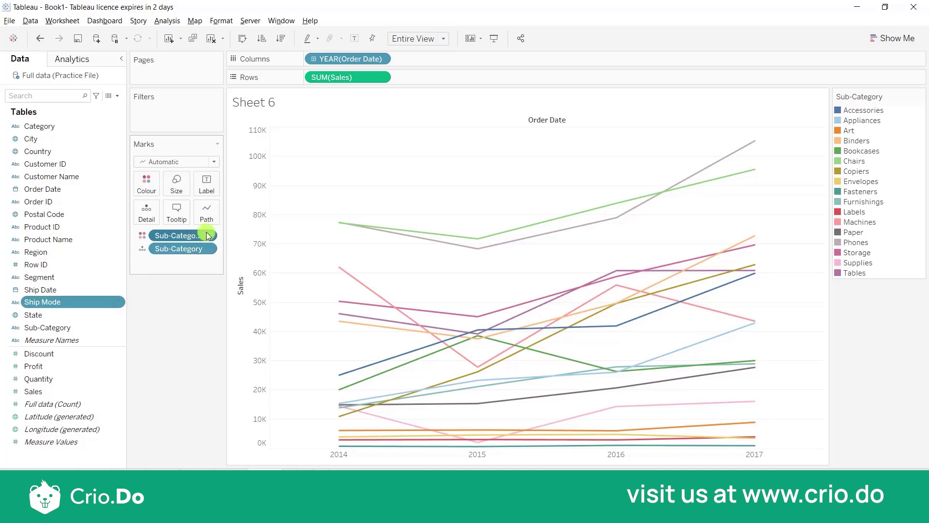
left_click(207, 237)
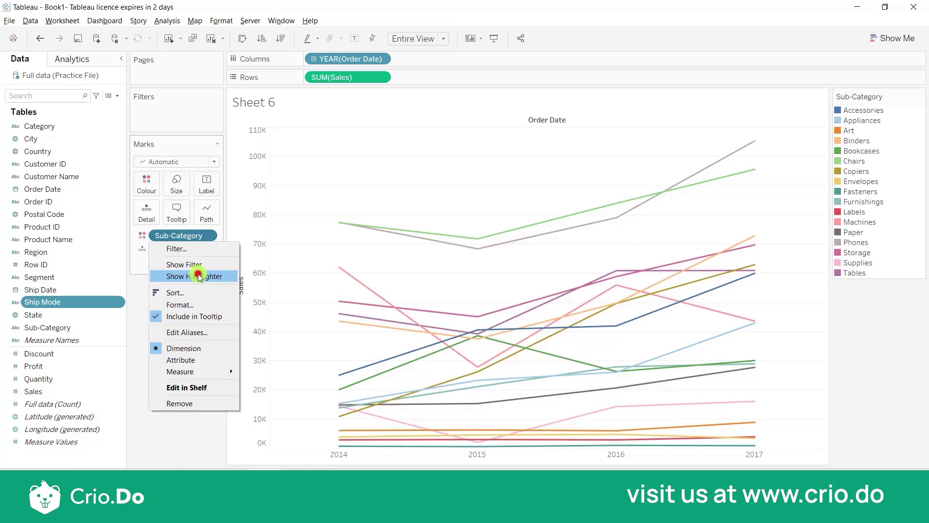
left_click(199, 276)
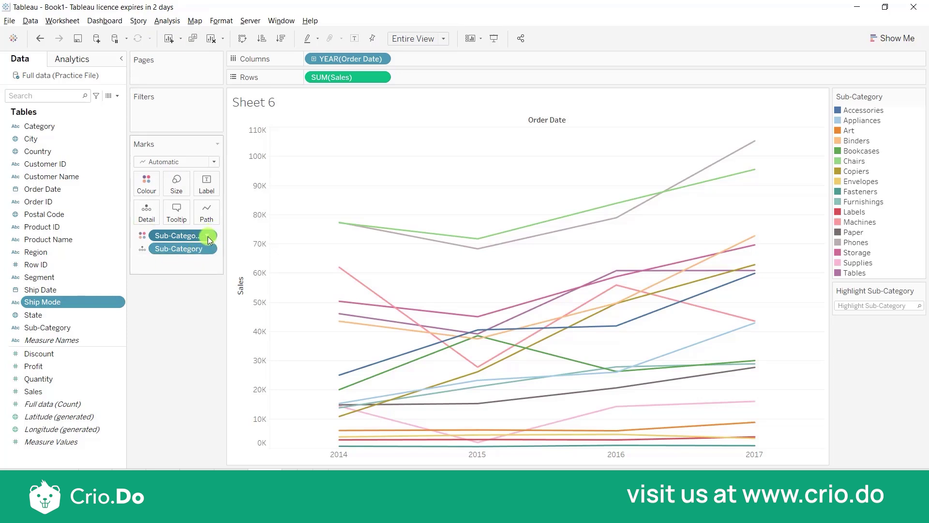
Highlight the Phones line using the Sub-Category highlighter.
left_click(870, 305)
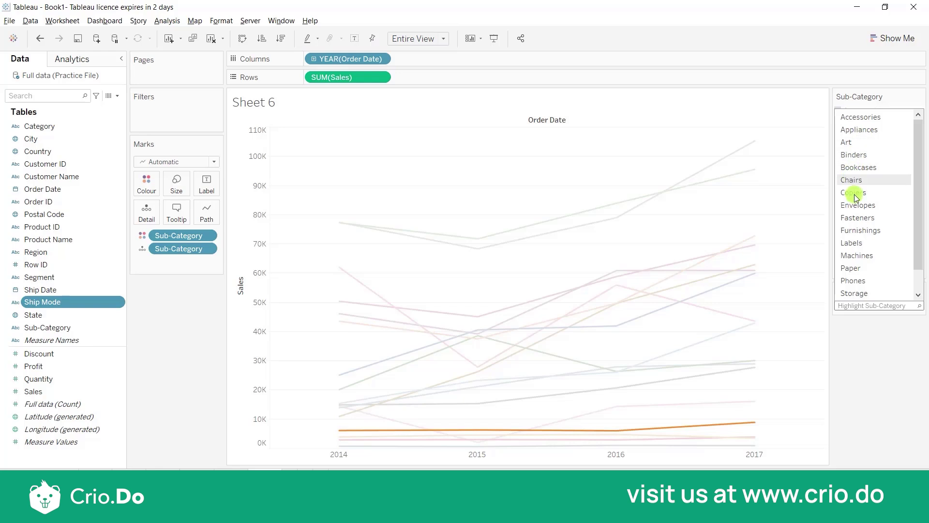
left_click(855, 280)
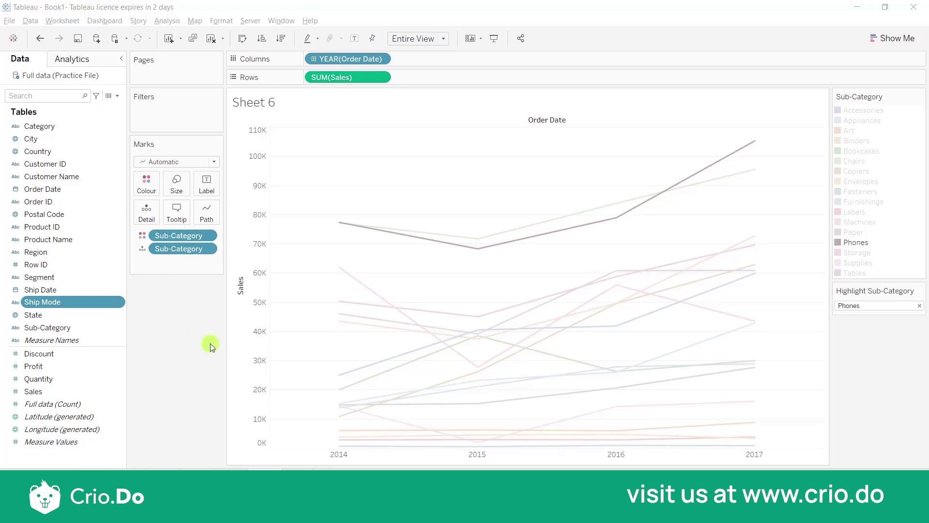
Review the options of the Sub-Category highlighter card, close them, and undo the last change.
mouse_move(907, 298)
left_click(922, 291)
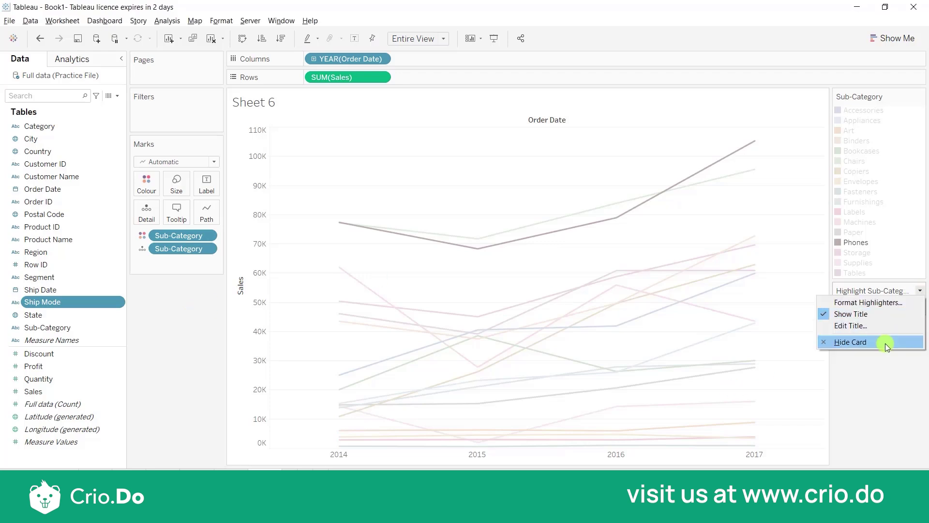
left_click(875, 405)
left_click(921, 290)
left_click(890, 432)
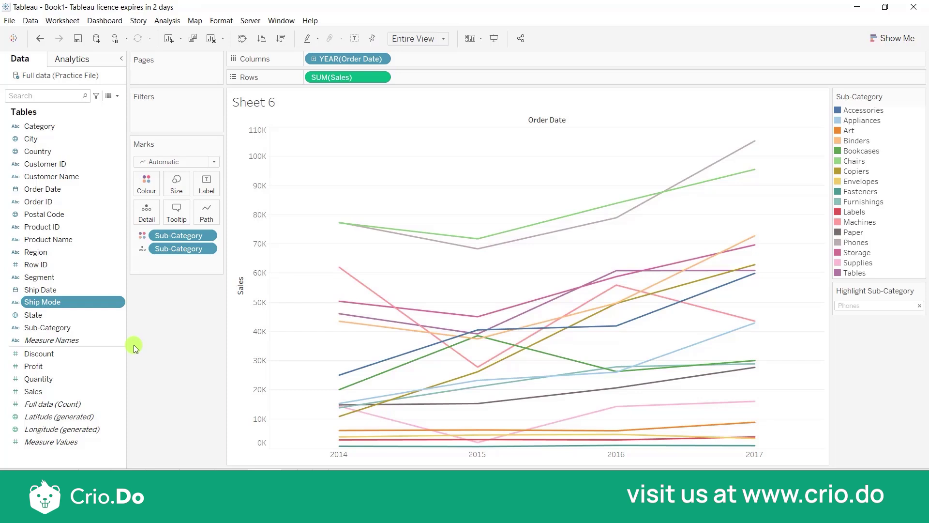
key("ctrl+z")
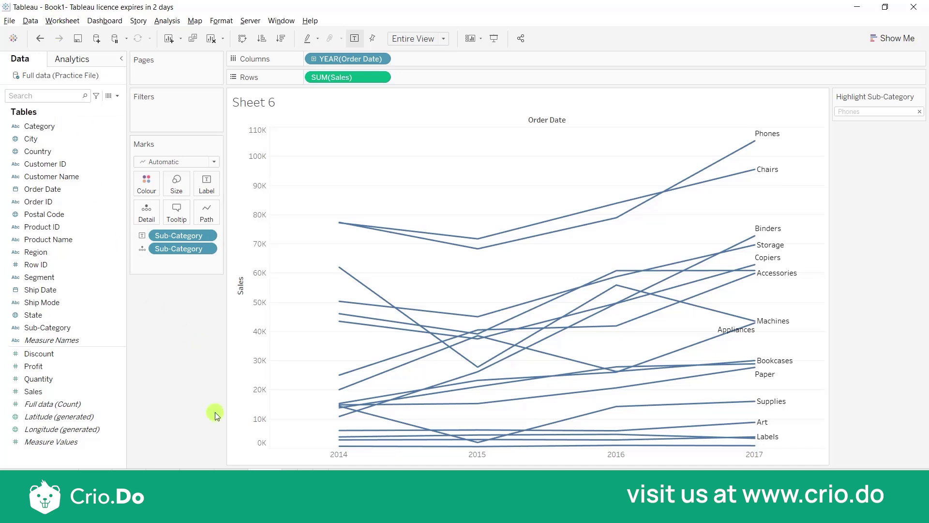
Examine the settings for adding a Highlight action to the worksheet, and cancel without creating one.
left_click(63, 21)
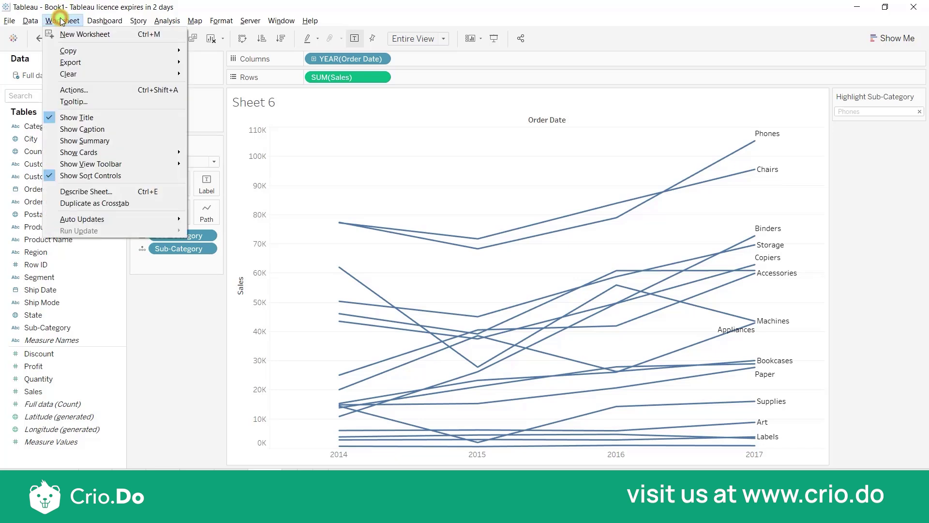
left_click(63, 90)
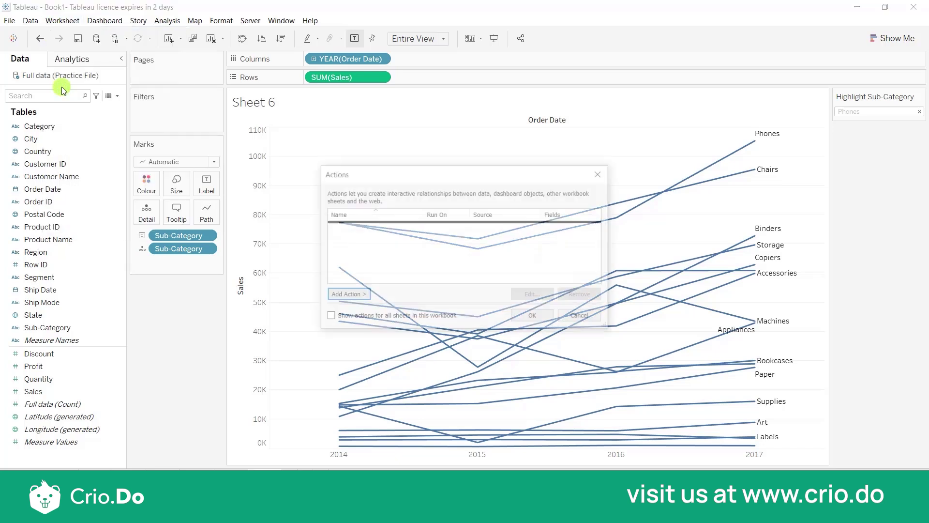
left_click(352, 296)
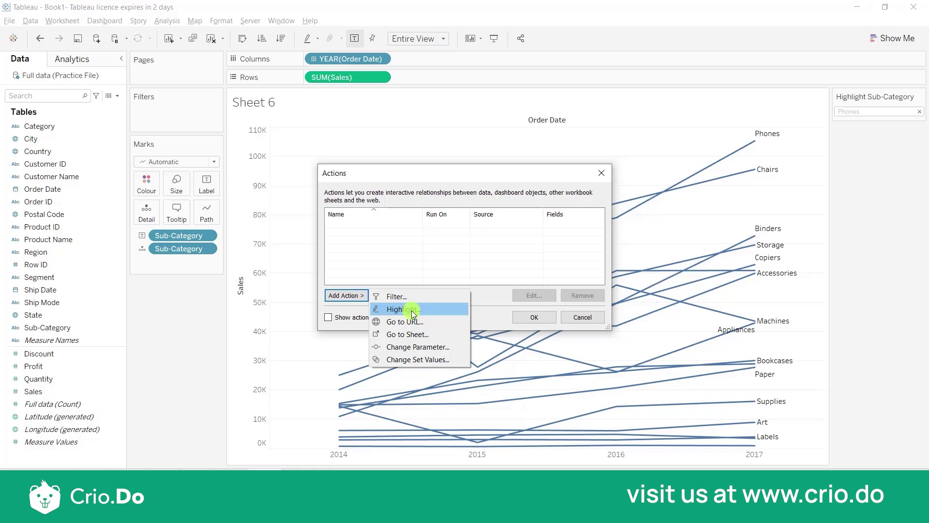
left_click(412, 310)
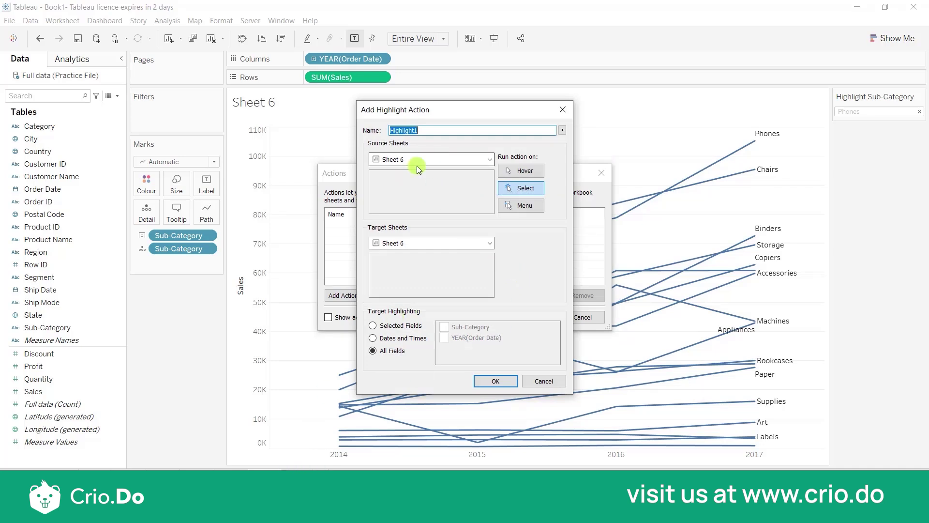
left_click(567, 115)
left_click(587, 317)
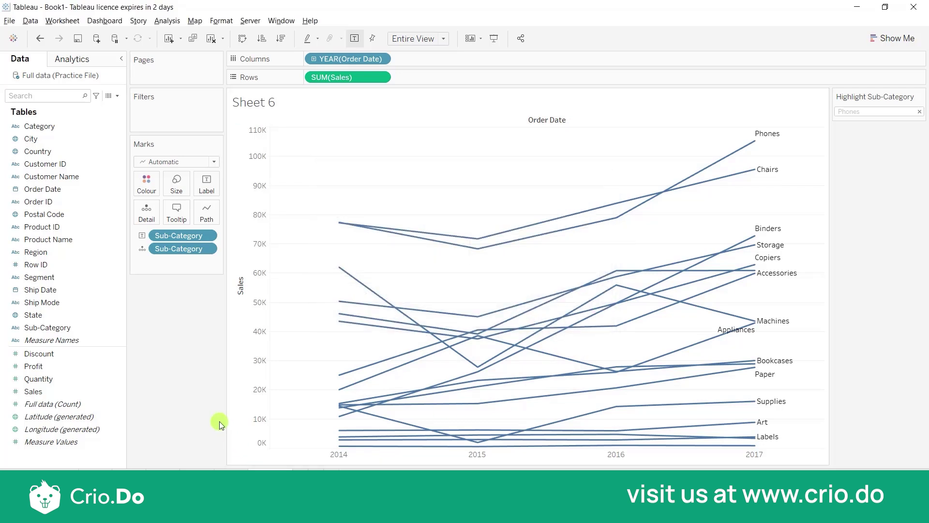
Add a highlight action to the Highlight sheet that runs on hover and targets all fields.
left_click(197, 404)
left_click(53, 20)
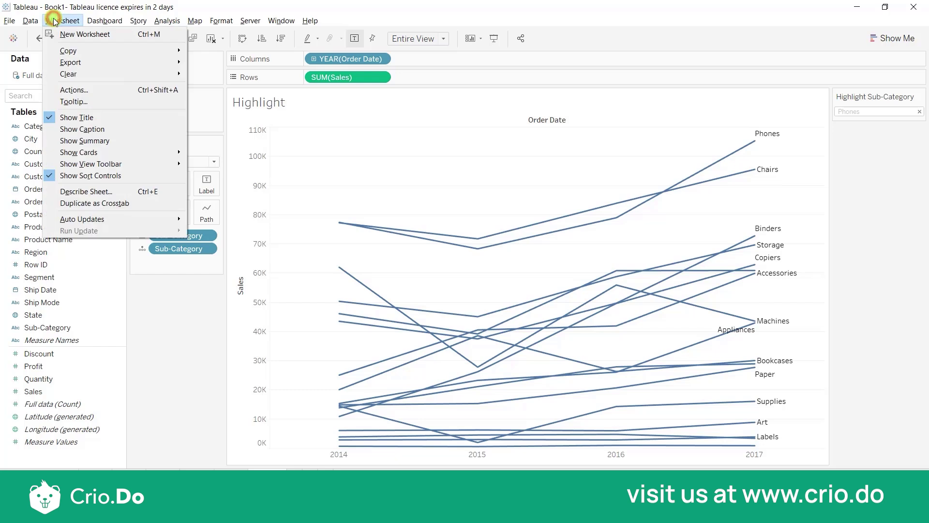
left_click(58, 88)
left_click(344, 295)
left_click(383, 308)
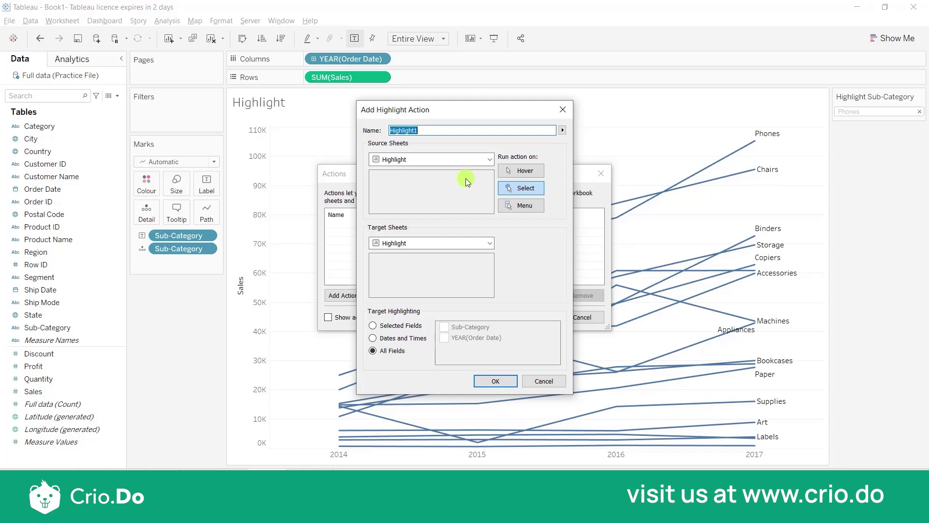
left_click(527, 175)
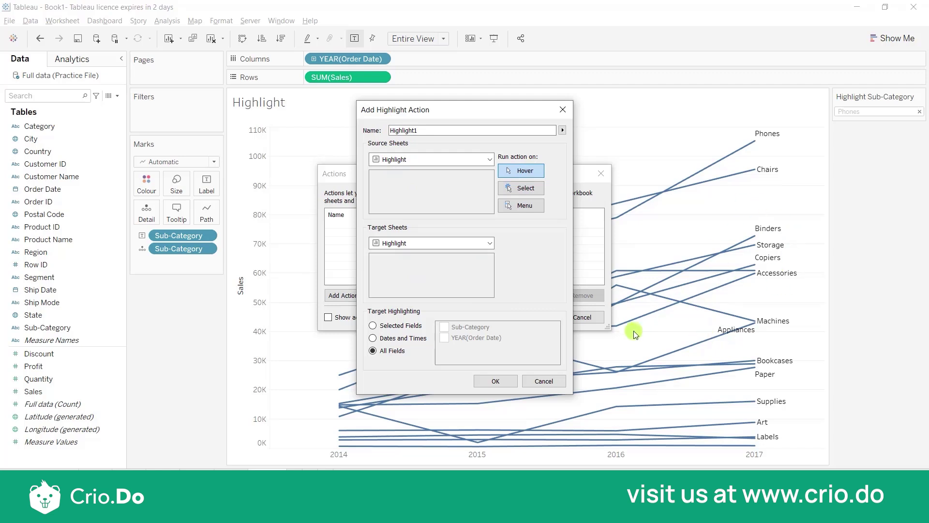
left_click(499, 381)
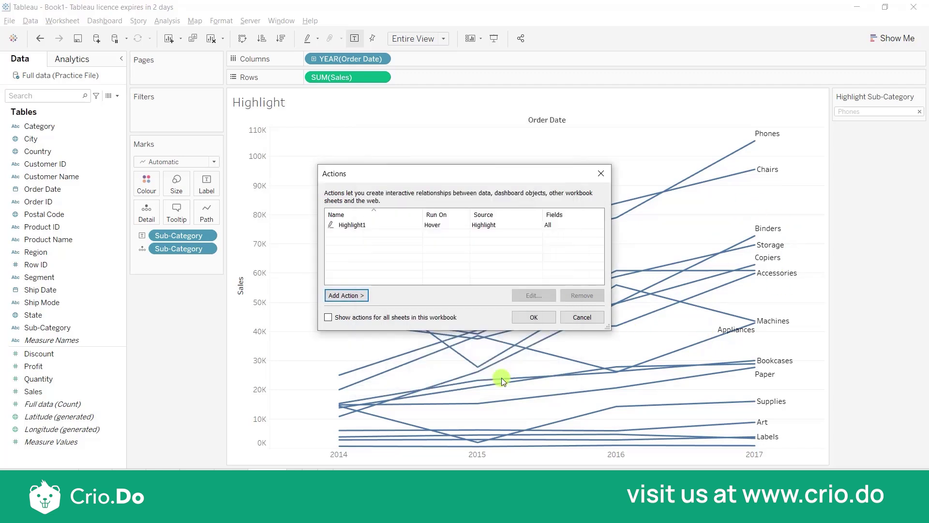
left_click(535, 318)
mouse_move(738, 152)
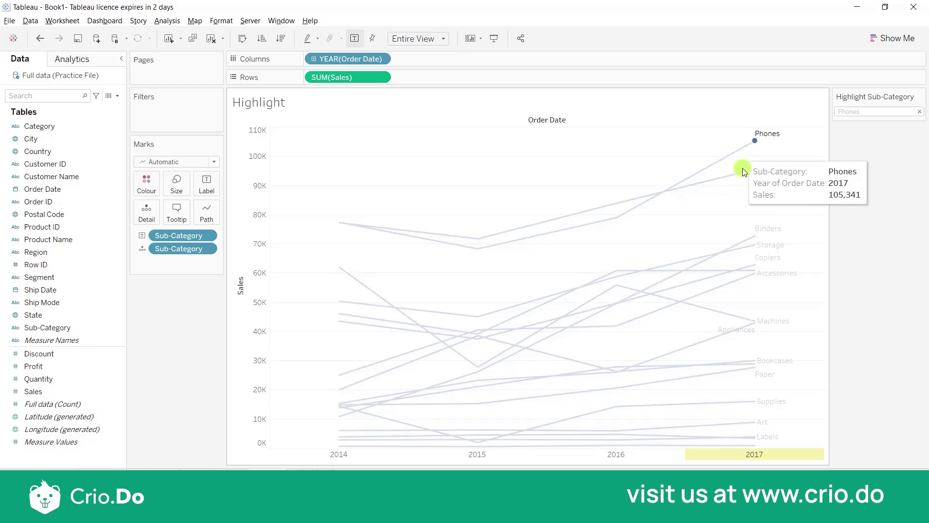
mouse_move(751, 241)
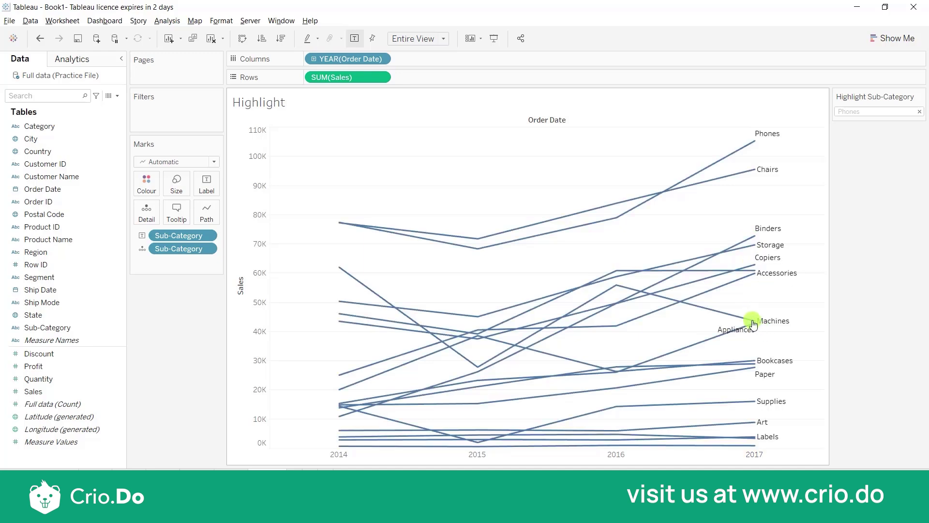
mouse_move(753, 322)
Change the sheet's highlight action to run on Select, and test it on the 2017 point of the Chairs line.
left_click(52, 21)
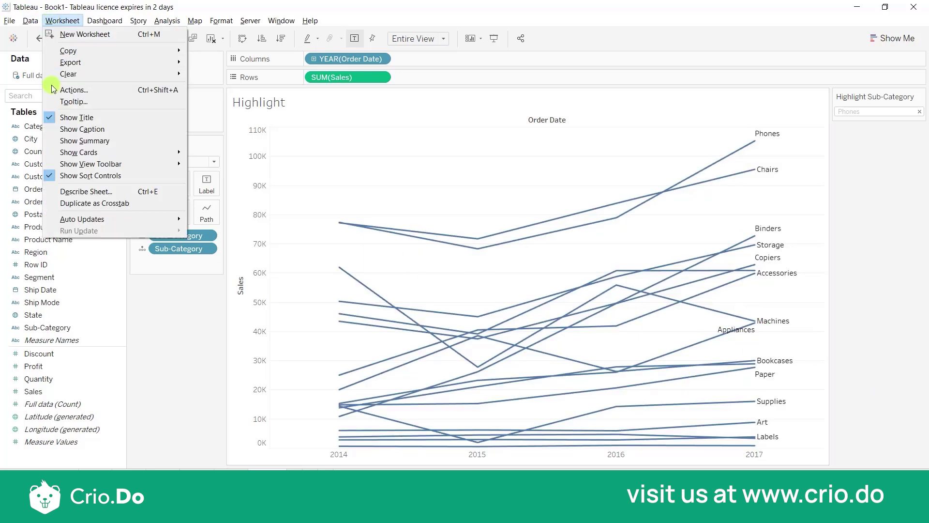
left_click(72, 90)
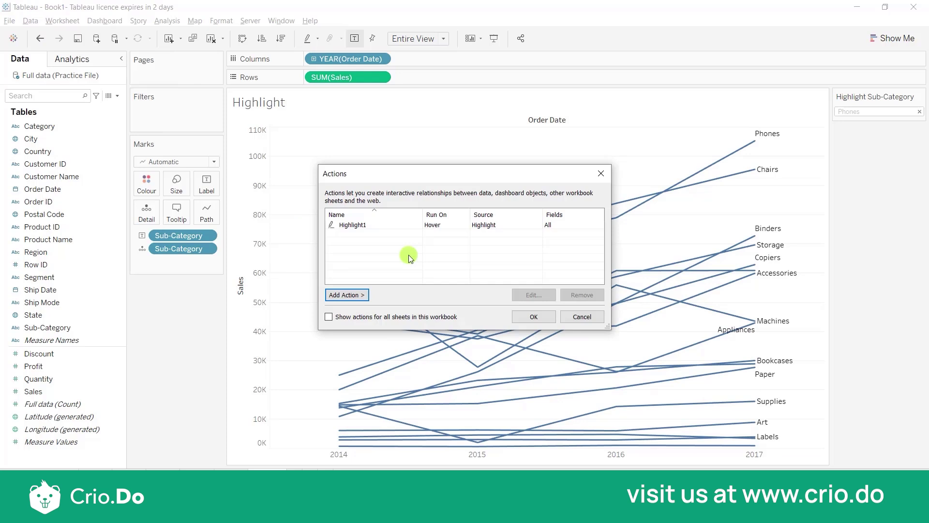
left_click(382, 226)
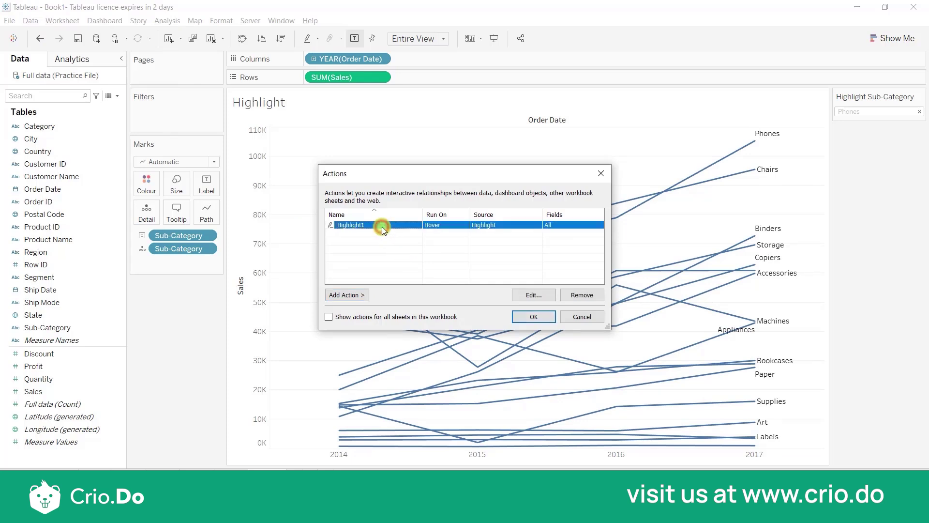
left_click(531, 300)
left_click(524, 188)
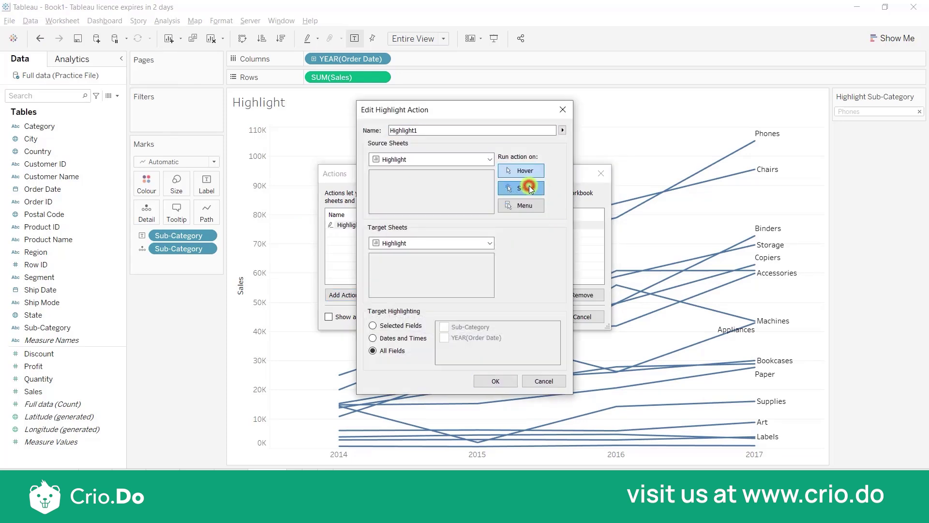
left_click(493, 379)
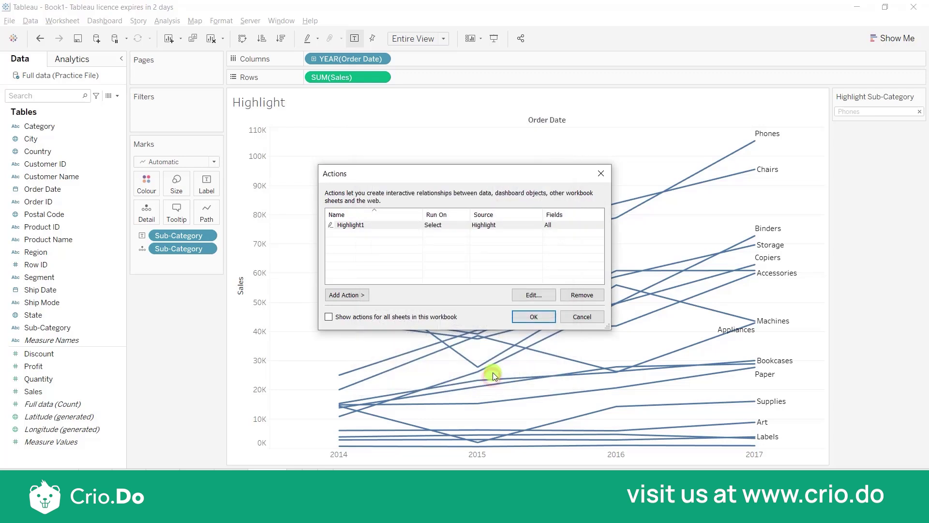
left_click(536, 316)
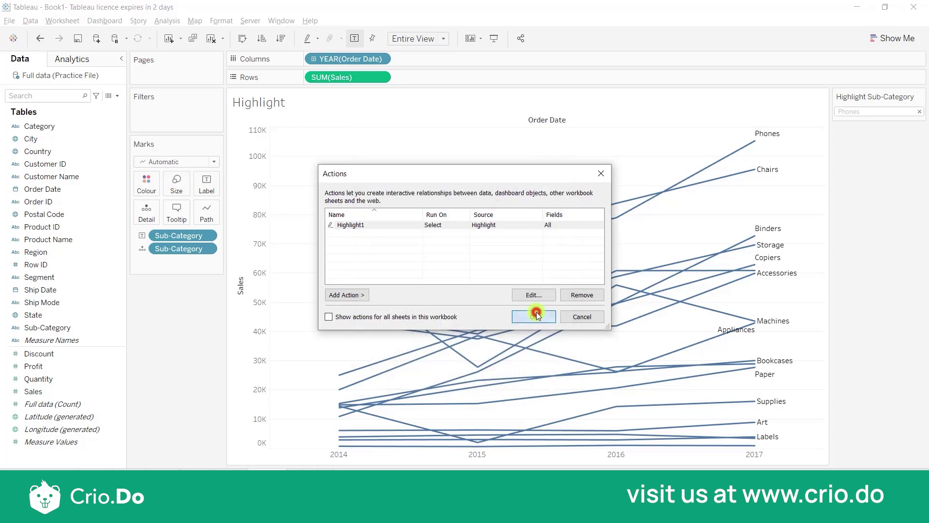
left_click(750, 172)
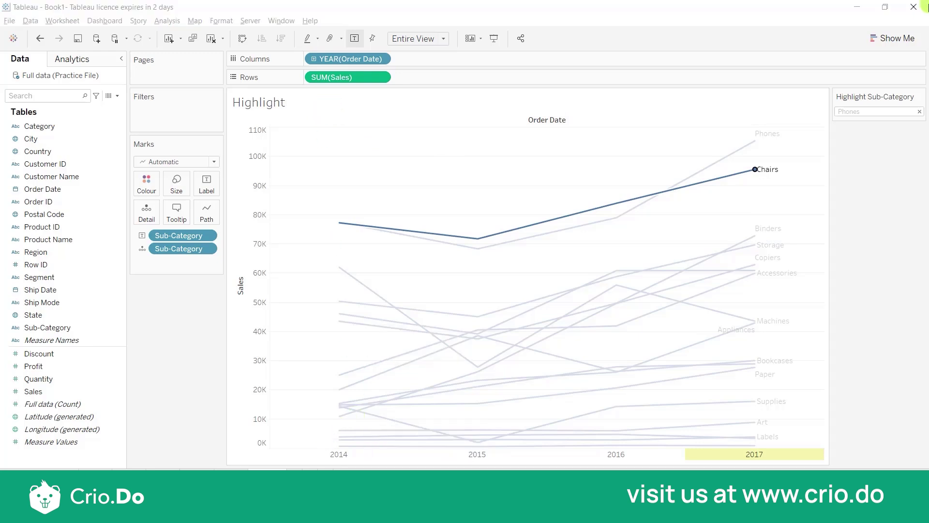
Convert the line chart into a text table and open its highlight action for editing.
left_click(898, 41)
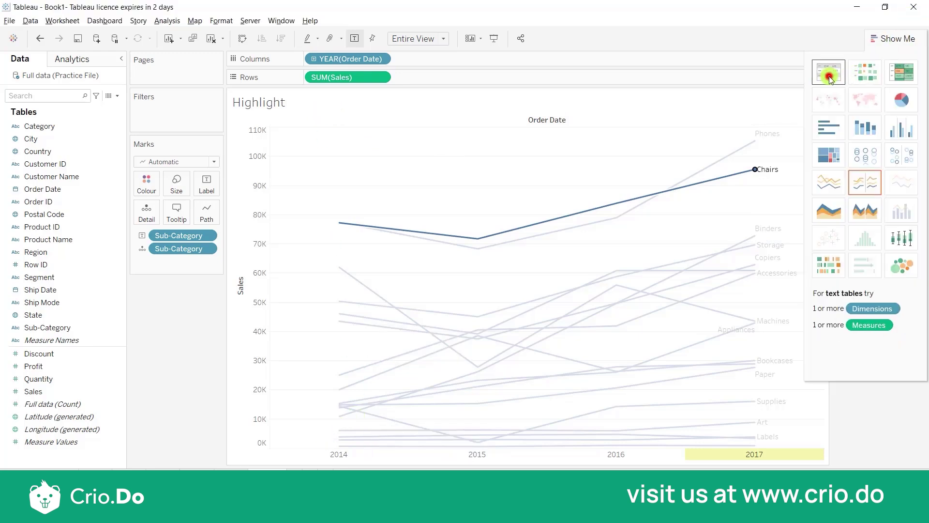
left_click(830, 79)
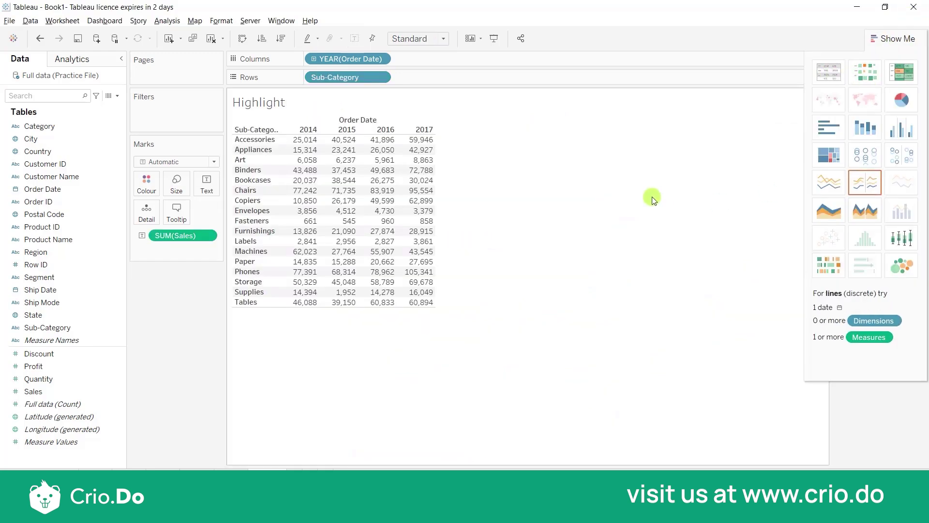
left_click(53, 21)
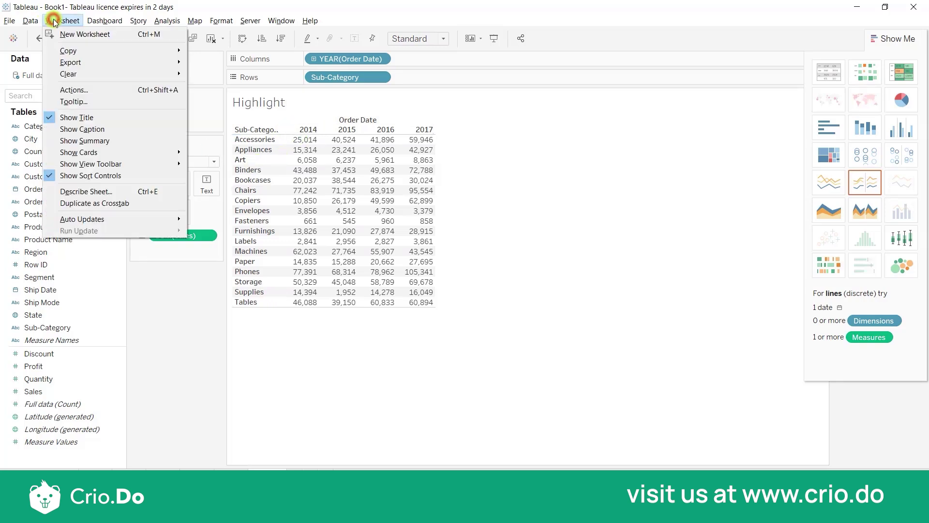
left_click(61, 89)
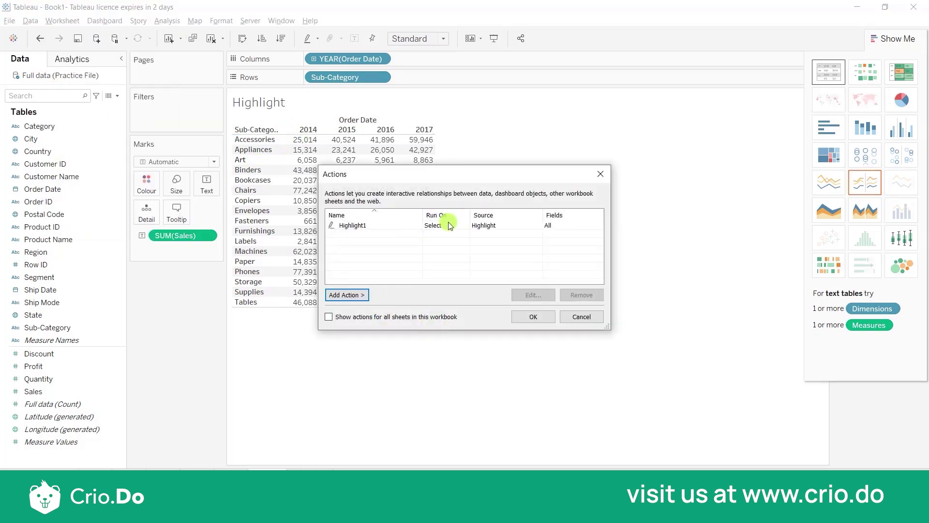
left_click(449, 226)
left_click(532, 295)
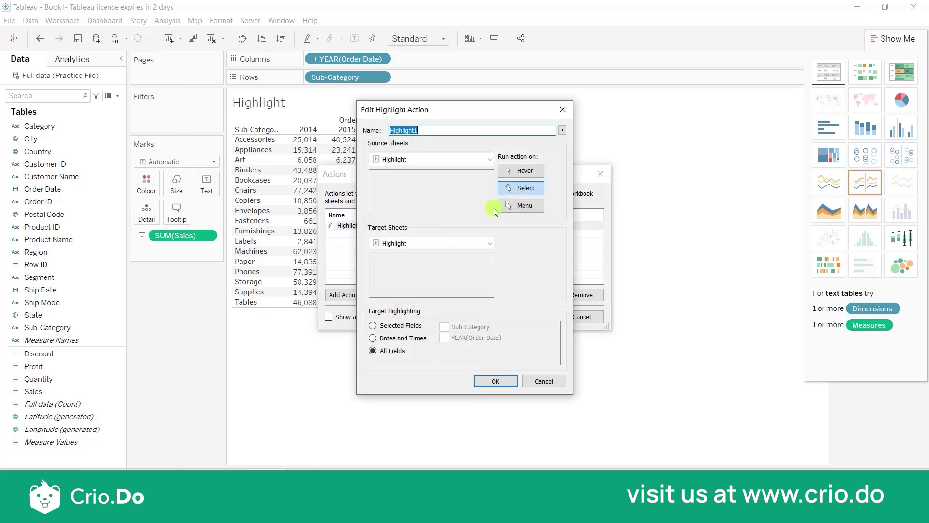
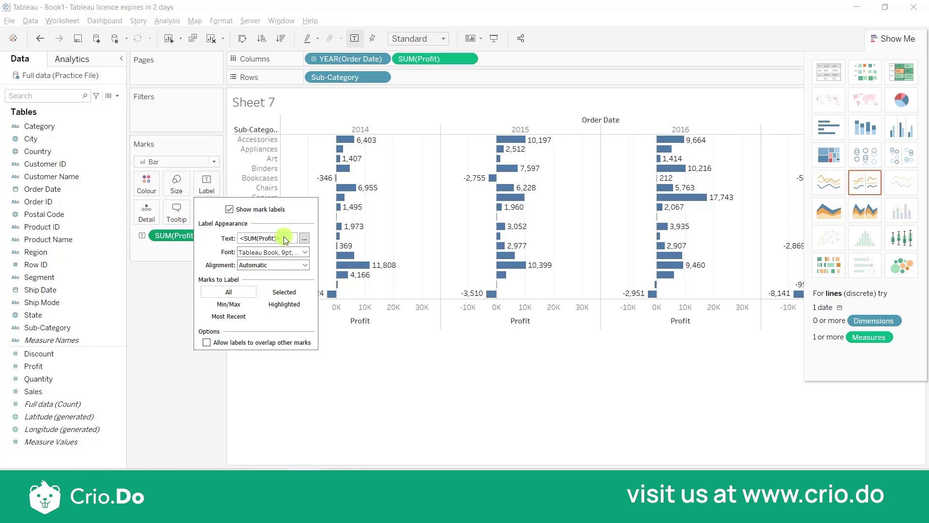
Limit the profit bar labels to highlighted marks, and hide the chart type suggestions.
left_click(282, 307)
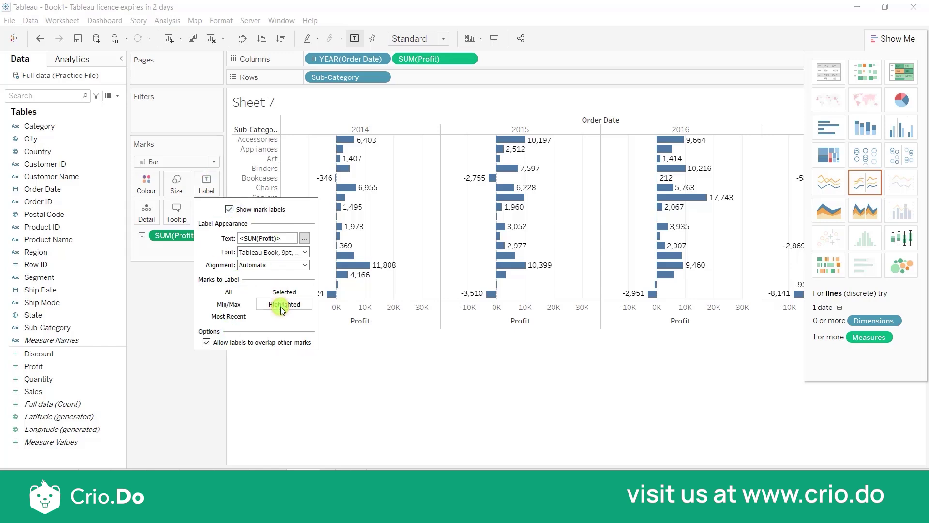
left_click(181, 418)
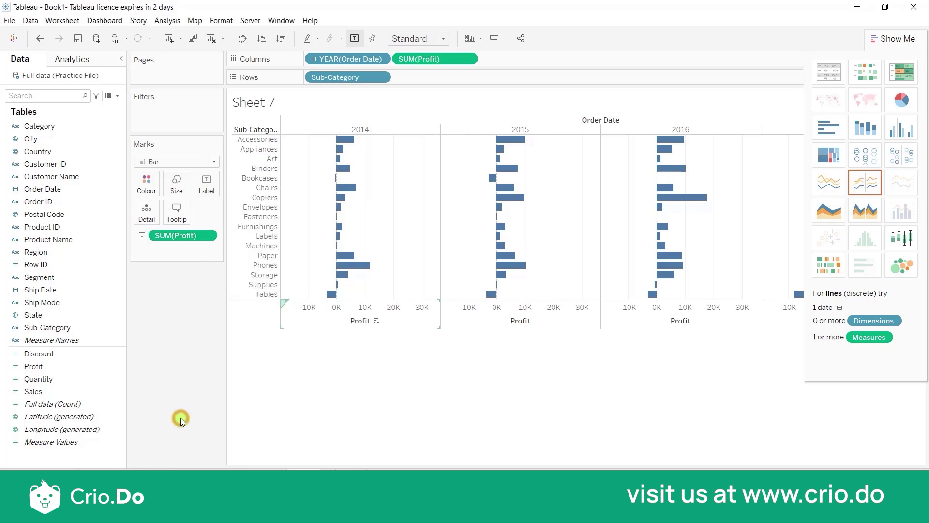
left_click(893, 44)
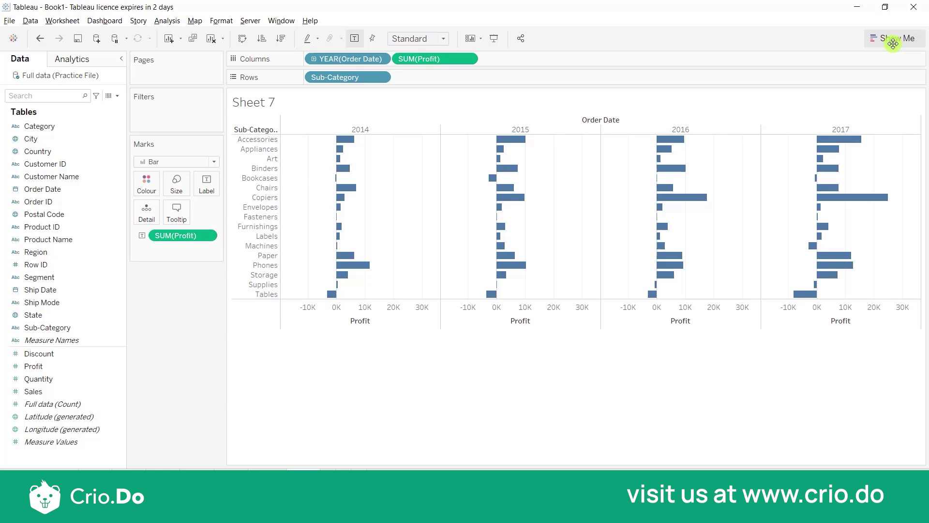
Check the profit labels by highlighting the 2014 bars and the 2015 bars in turn, clearing each selection.
left_click(367, 129)
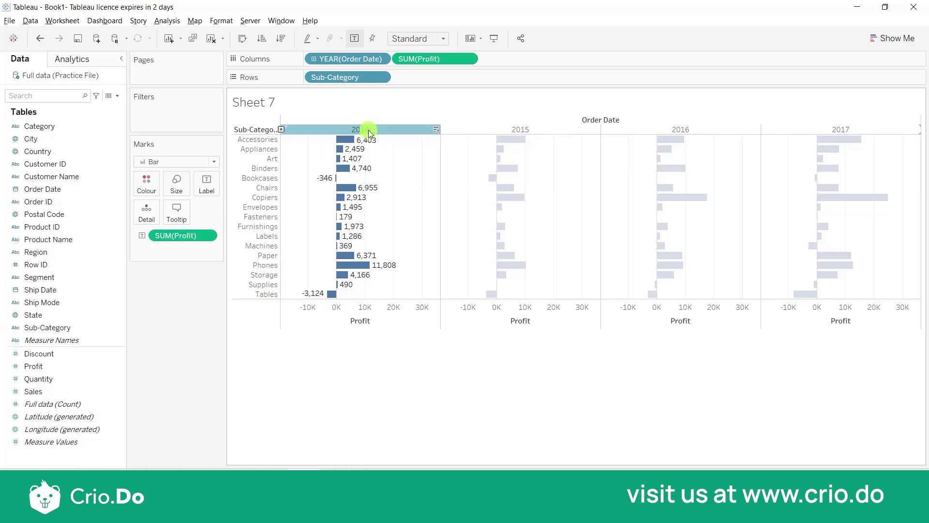
left_click(354, 372)
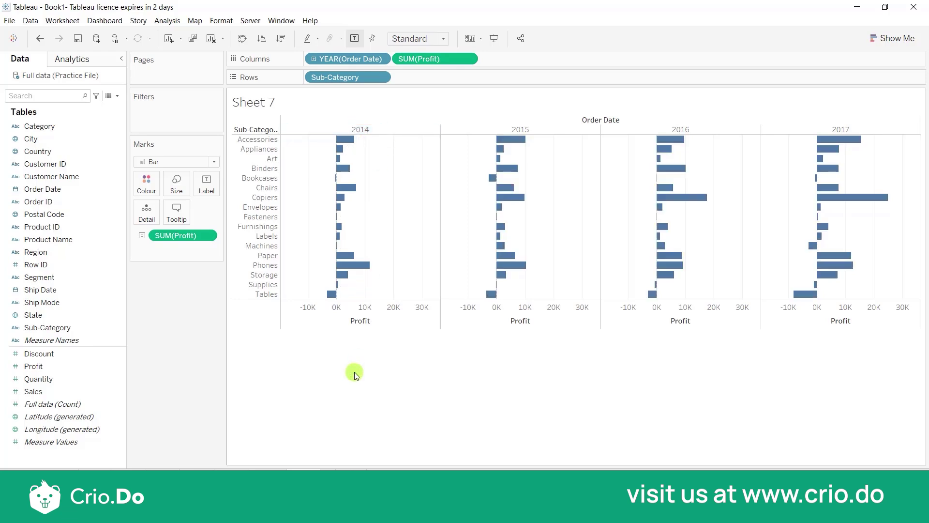
left_click(527, 130)
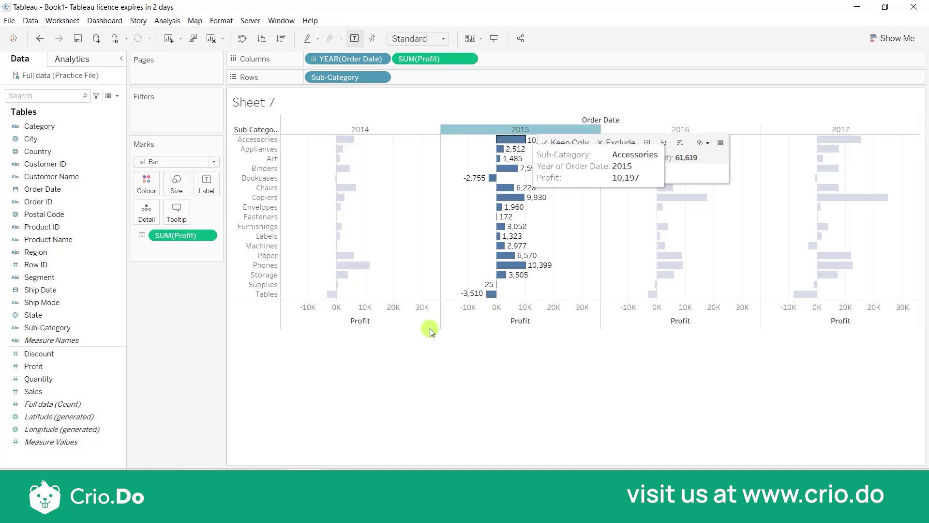
left_click(409, 390)
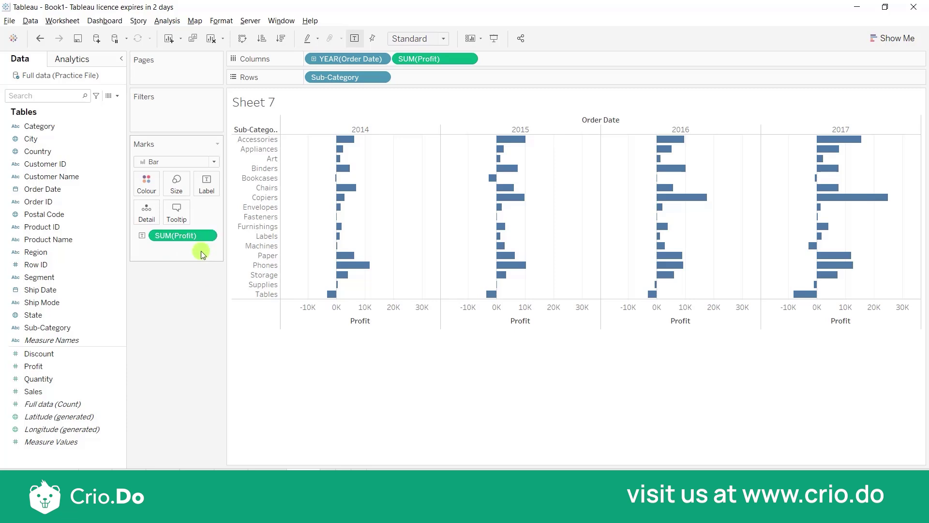
Review the mark label settings of the profit bars, keeping labels shown for highlighted marks only.
left_click(206, 190)
left_click(230, 209)
left_click(278, 305)
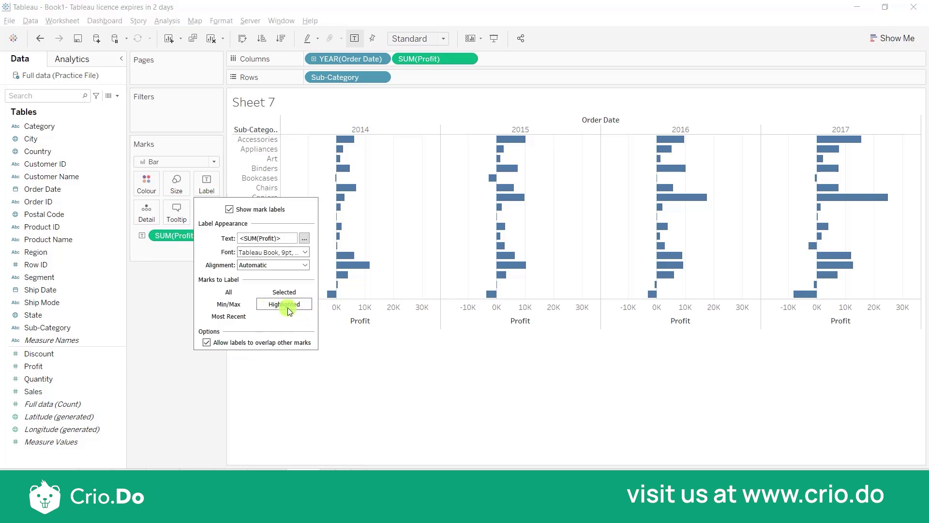
left_click(185, 361)
Try removing SUM(Profit) from the mark labels, check the label settings and the highlighted 2014 bars, and undo the removal.
left_click_drag(191, 244, 187, 312)
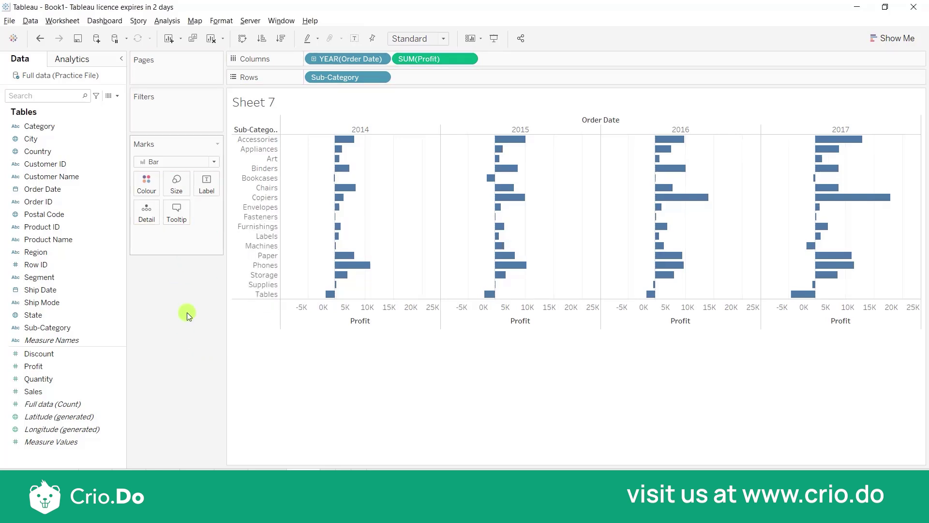
left_click(212, 190)
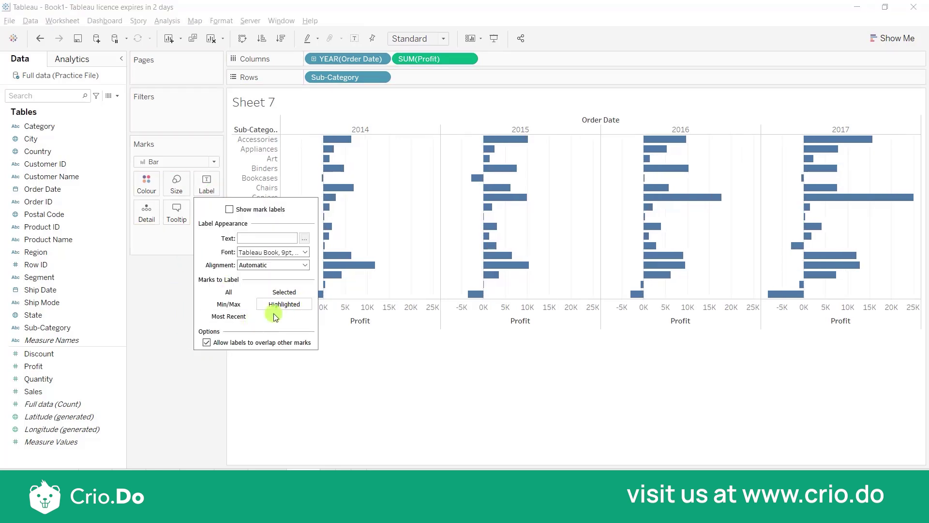
left_click(150, 347)
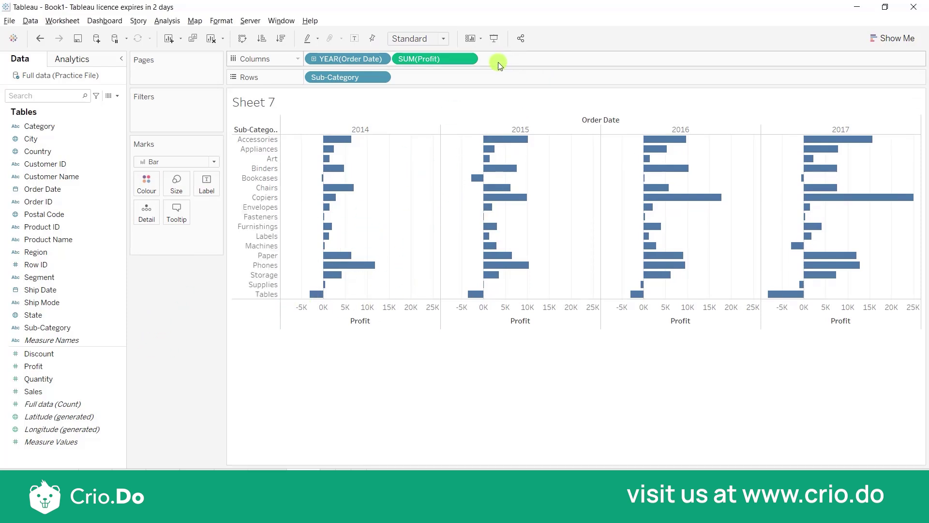
left_click(376, 128)
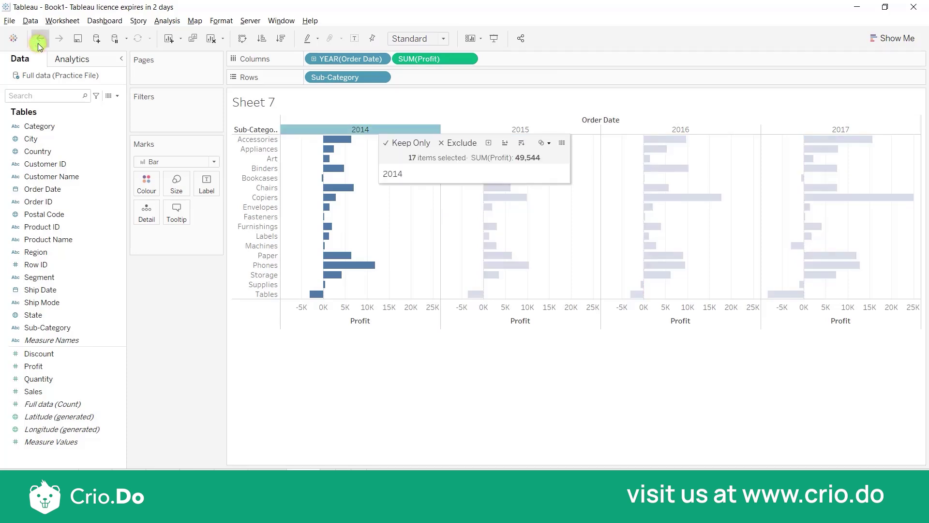
left_click(38, 43)
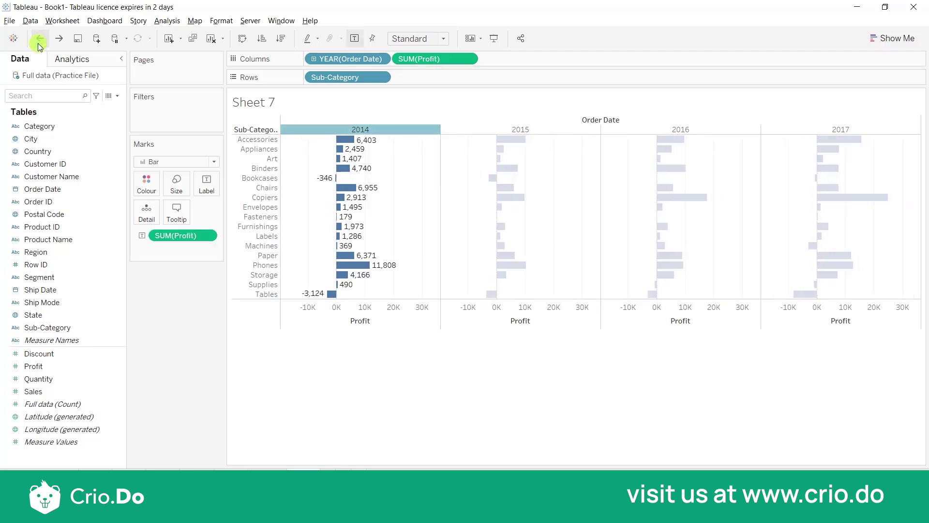
Check the labels on the highlighted 2014 bars again and remove SUM(Profit) from the mark labels.
left_click(388, 132)
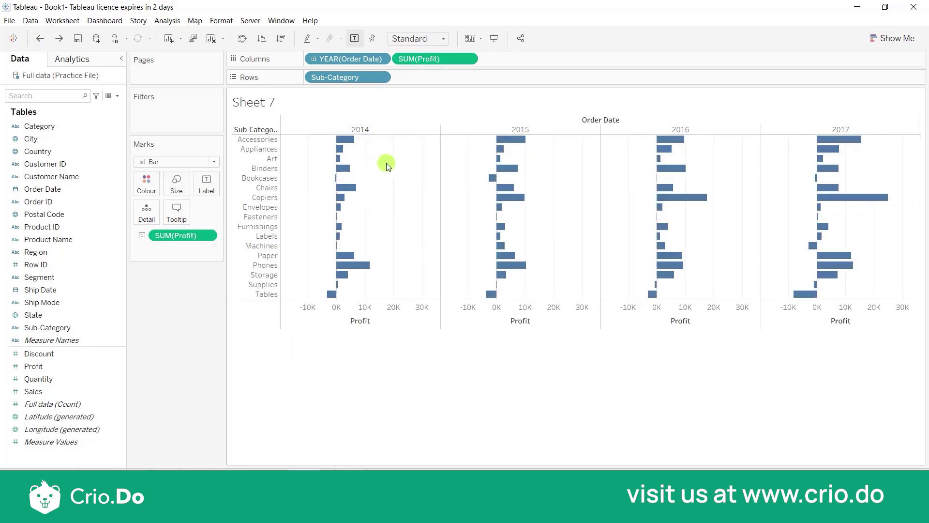
left_click(380, 129)
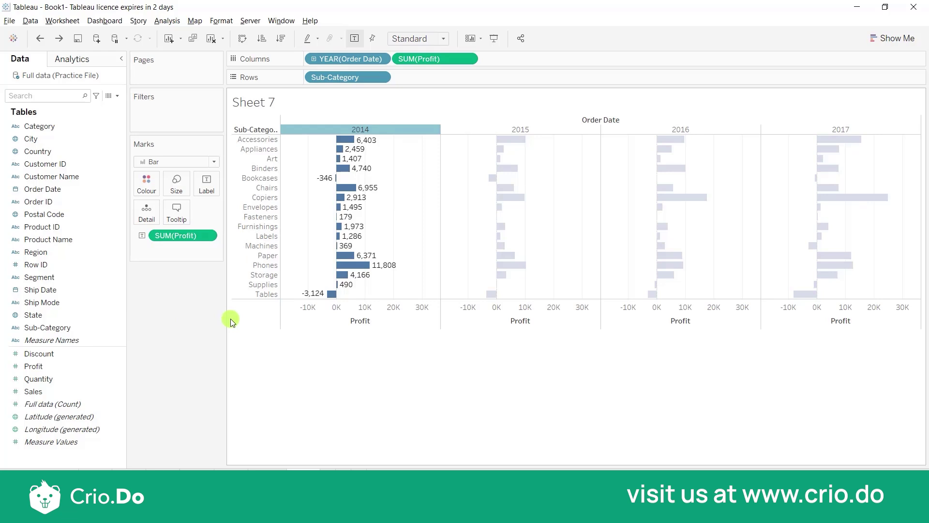
left_click(364, 131)
left_click_drag(173, 236, 179, 335)
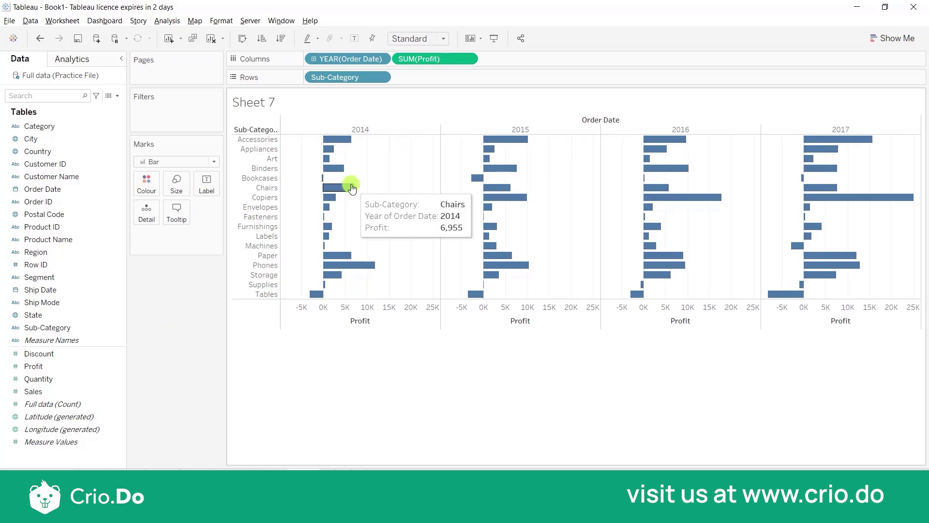
Highlight the 2014 bars with SUM(Profit) off the labels, review the mark label settings, clear the selection and highlight 2014 again.
left_click(362, 128)
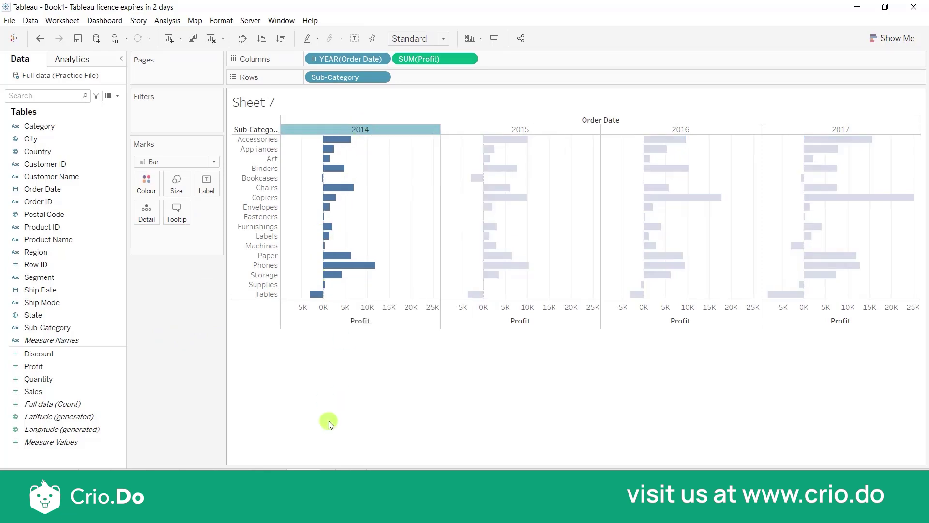
left_click(207, 190)
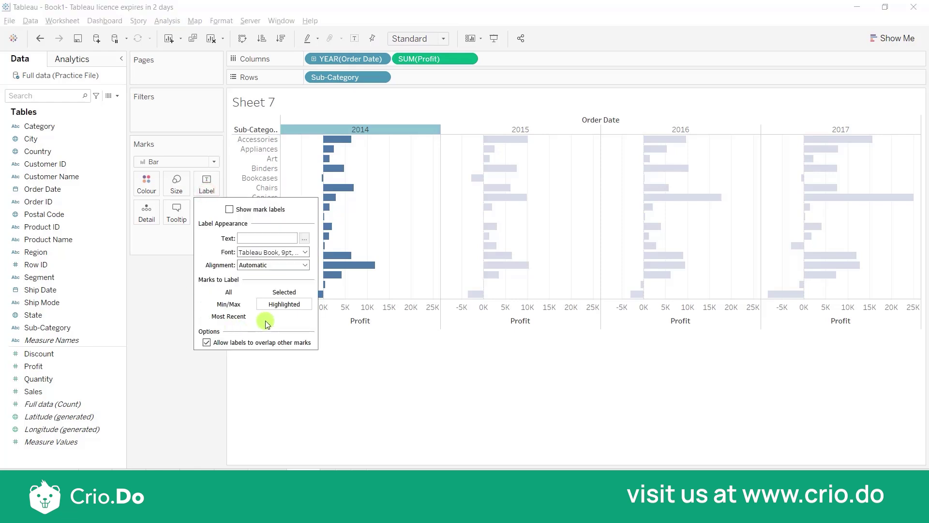
left_click(302, 380)
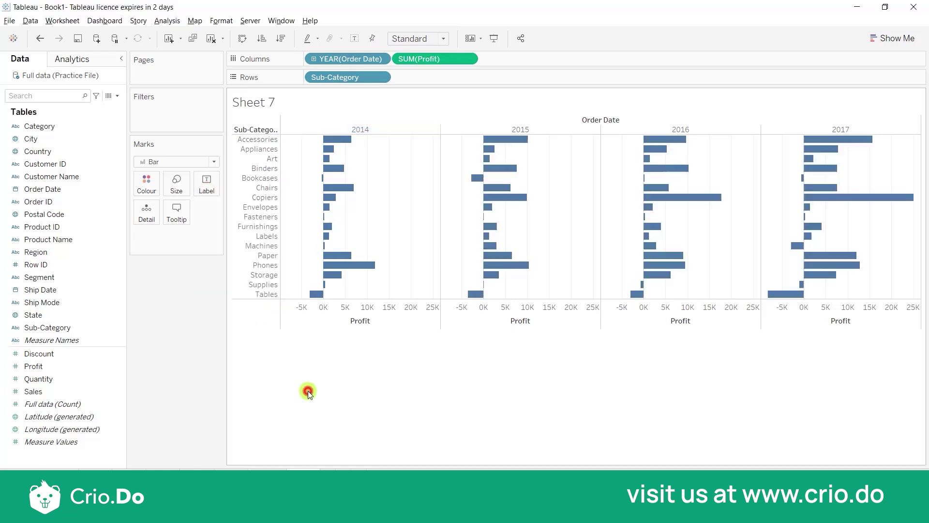
left_click(362, 129)
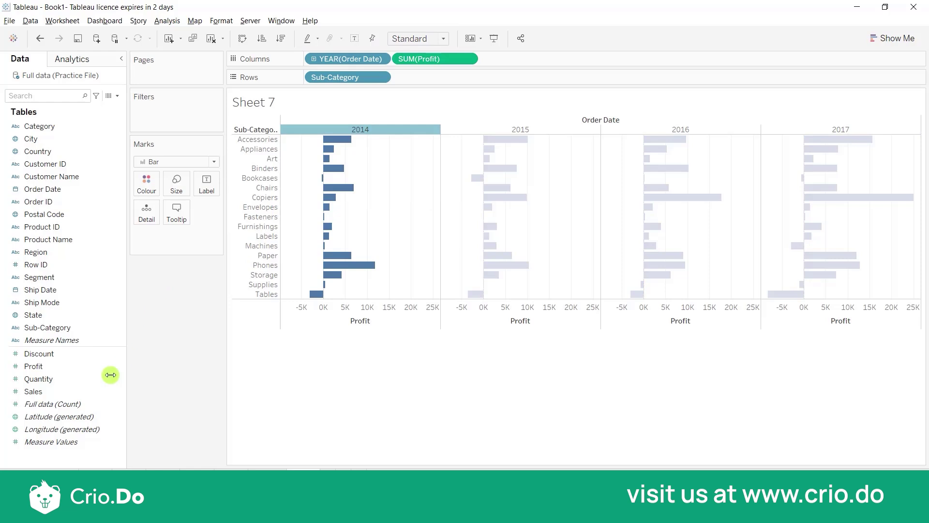
Undo the removal of SUM(Profit) from the mark labels and clear the 2014 highlight.
left_click(68, 176)
left_click(40, 39)
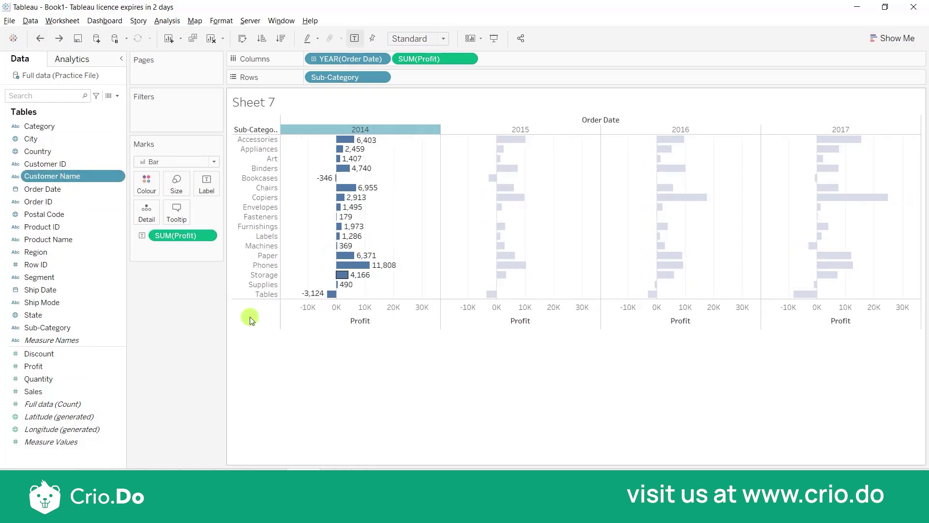
left_click(170, 312)
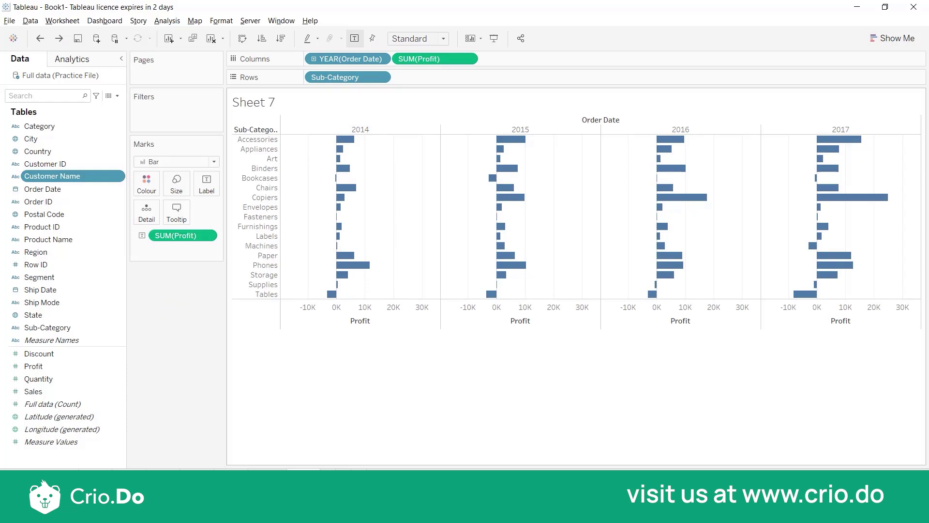
Create a new worksheet and build a text table of Sales by Category and Sub-Category.
left_click(332, 468)
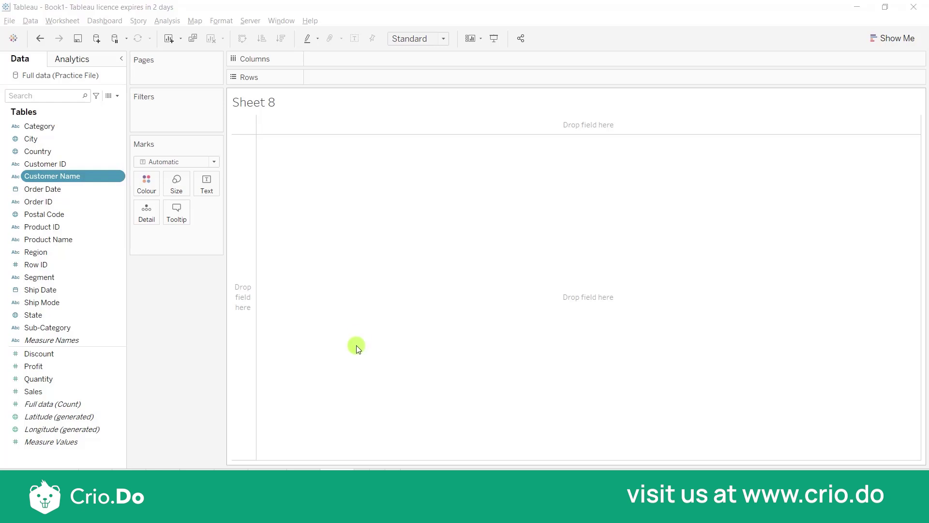
double_click(45, 127)
left_click(54, 330)
double_click(55, 330)
left_click(80, 245)
left_click(58, 392)
double_click(58, 392)
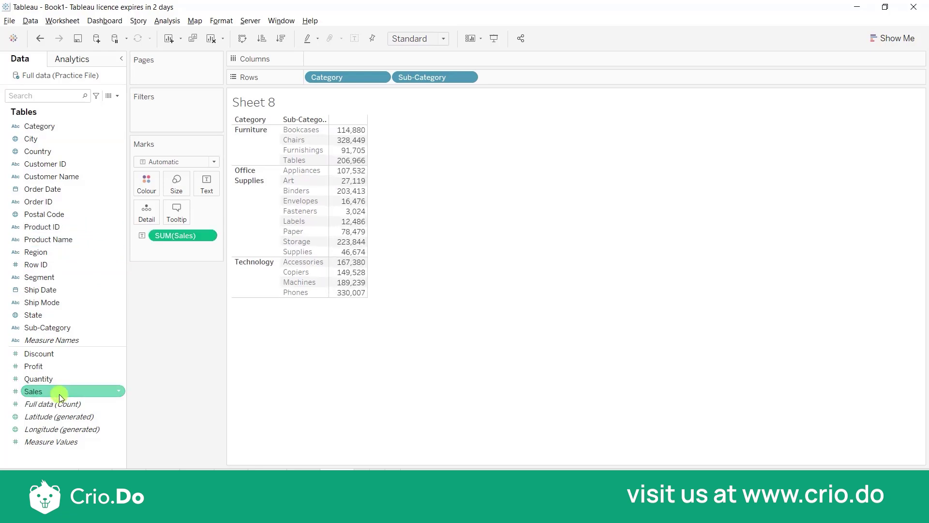
left_click(252, 376)
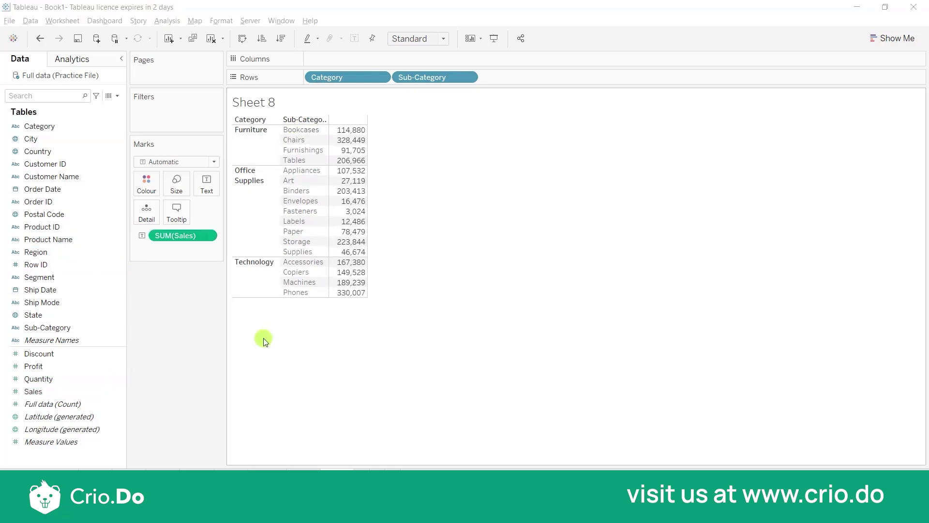
Add Category and Sub-Category as filters with all their values selected.
left_click(55, 140)
left_click_drag(43, 126, 143, 121)
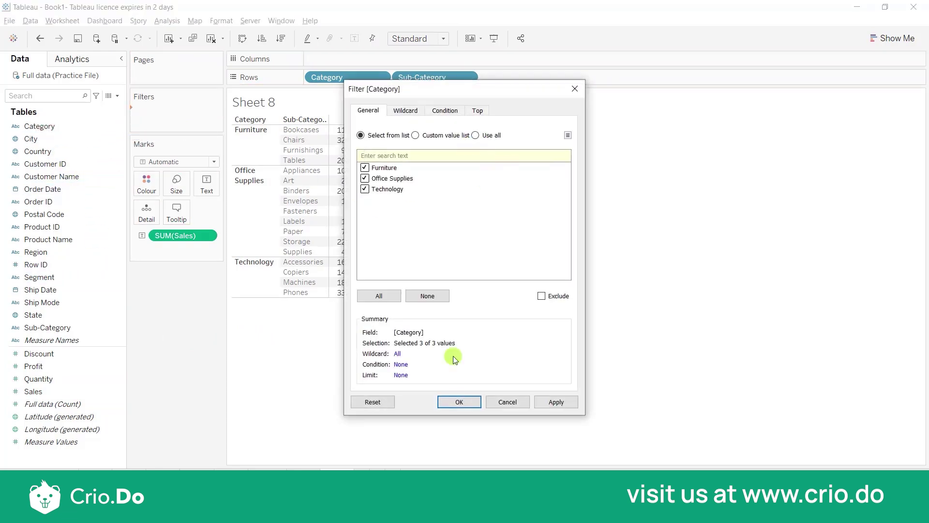
left_click(457, 403)
left_click_drag(43, 328, 155, 135)
left_click(460, 402)
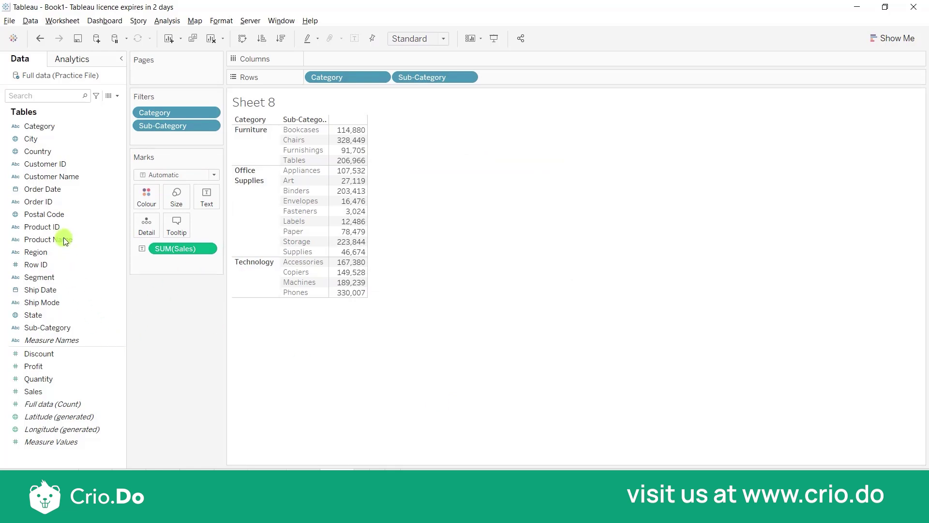
Add Product Name with all members to the rows after Sub-Category, and clear the Bookcases selection in the table.
left_click_drag(46, 239, 560, 74)
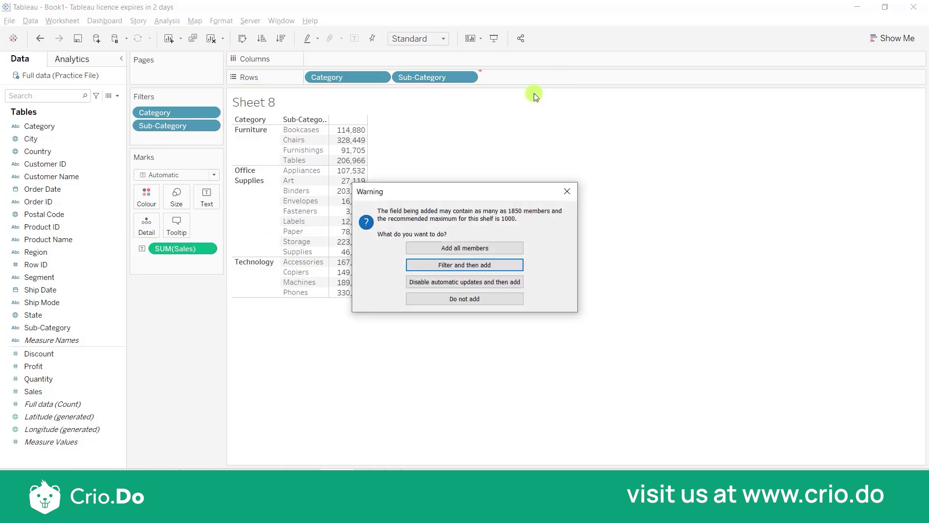
left_click(444, 250)
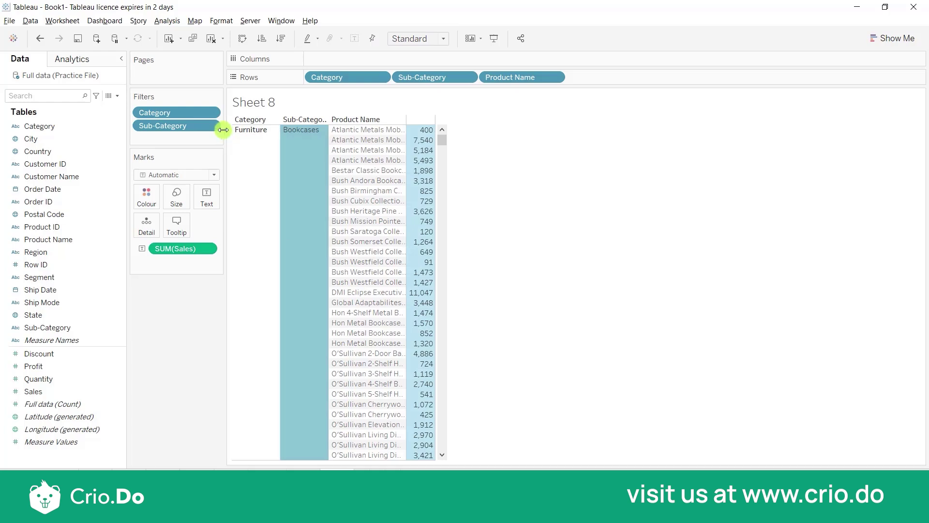
left_click(295, 201)
left_click(266, 175)
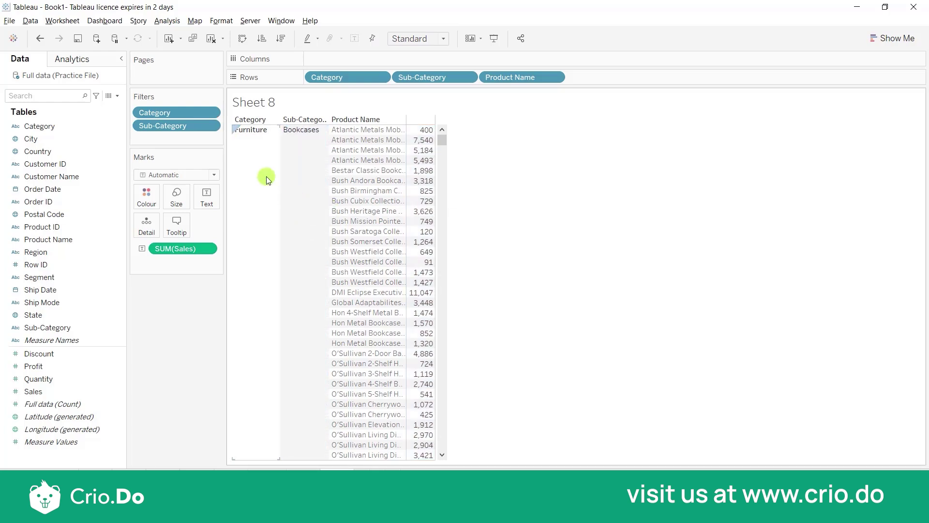
Edit the Category filter to keep only Office Supplies, excluding Furniture and Technology, and clear any selection in the table.
left_click(213, 115)
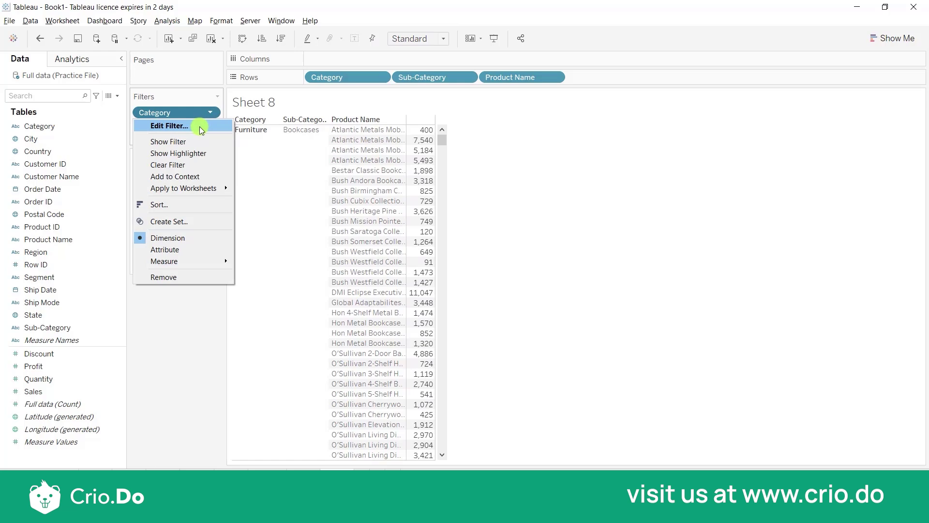
left_click(202, 125)
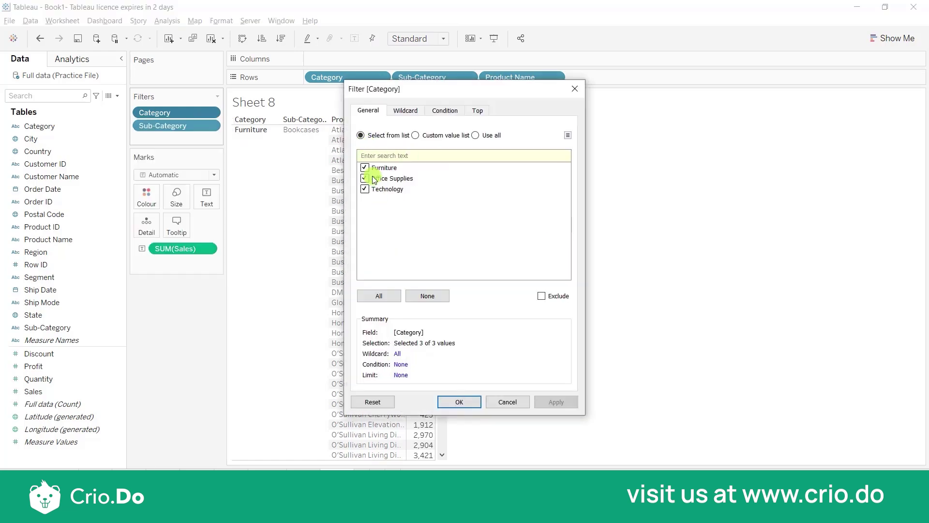
left_click(364, 170)
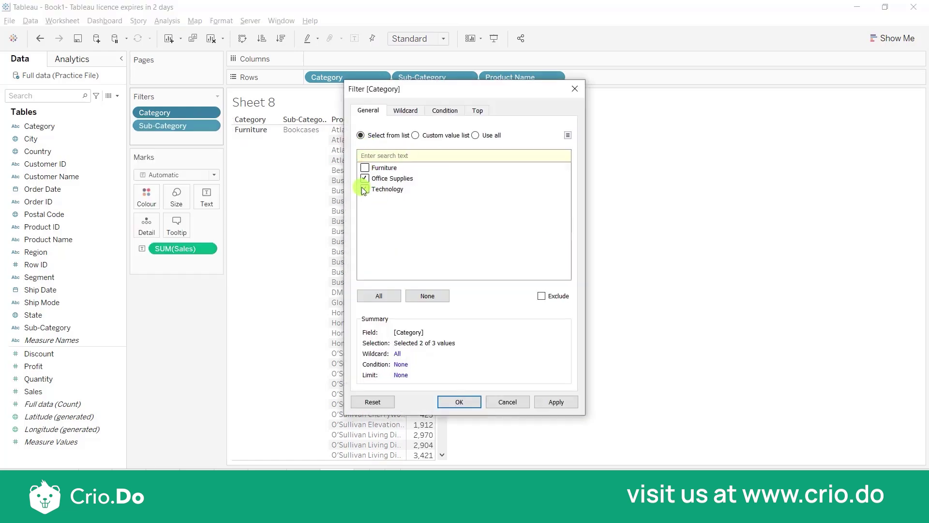
left_click(472, 403)
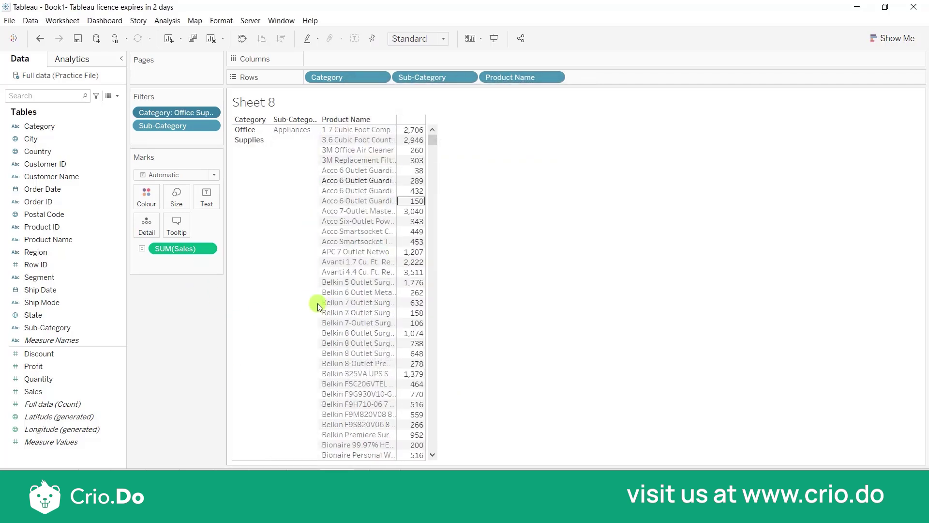
left_click(296, 308)
left_click(295, 306)
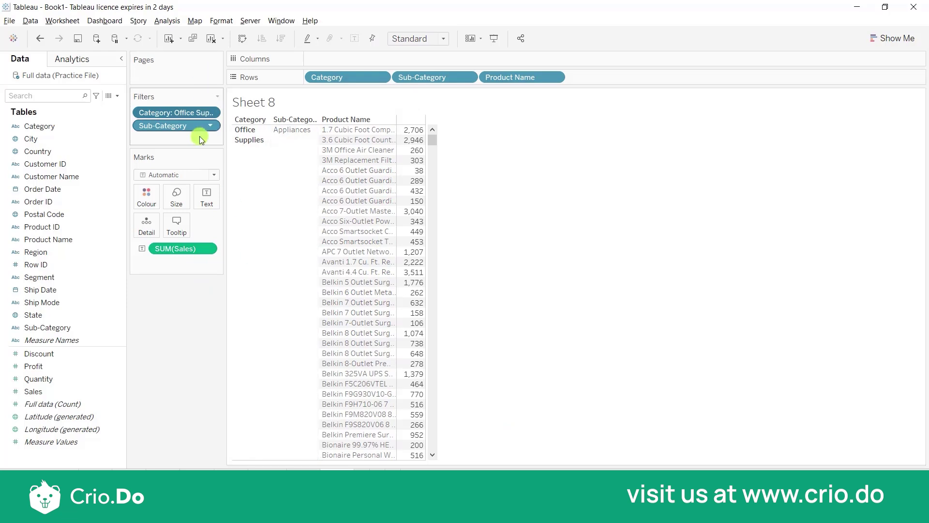
Turn the Category filter into a context filter.
left_click(204, 107)
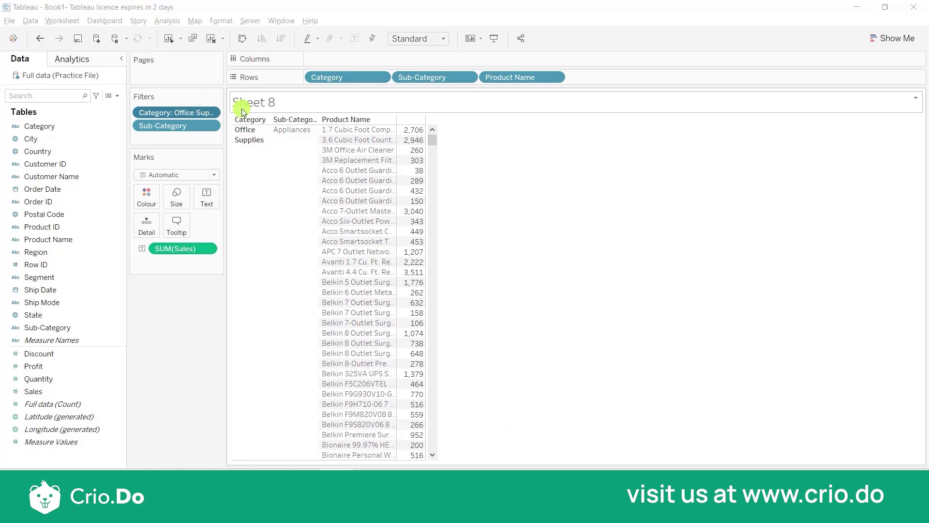
left_click(215, 112)
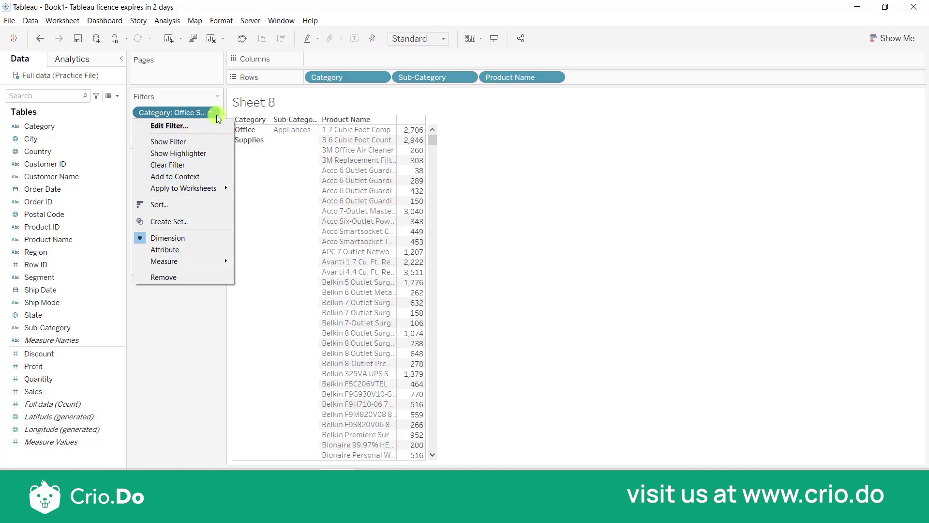
left_click(189, 178)
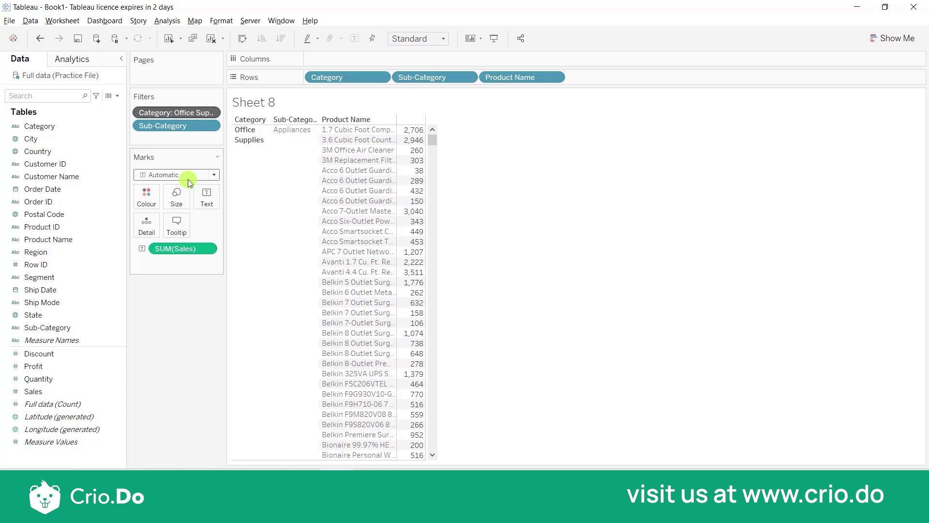
Show the Sub-Category filter card and set it to list only relevant values.
left_click(213, 127)
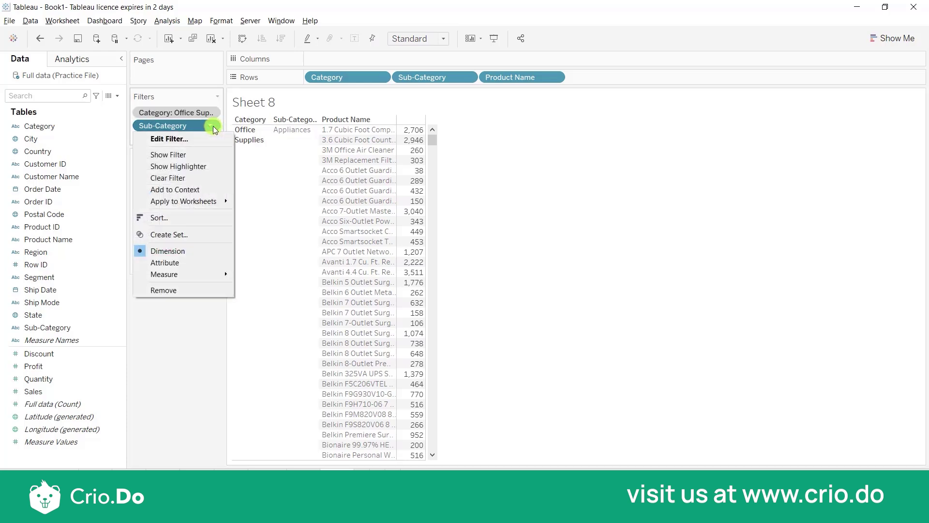
left_click(190, 156)
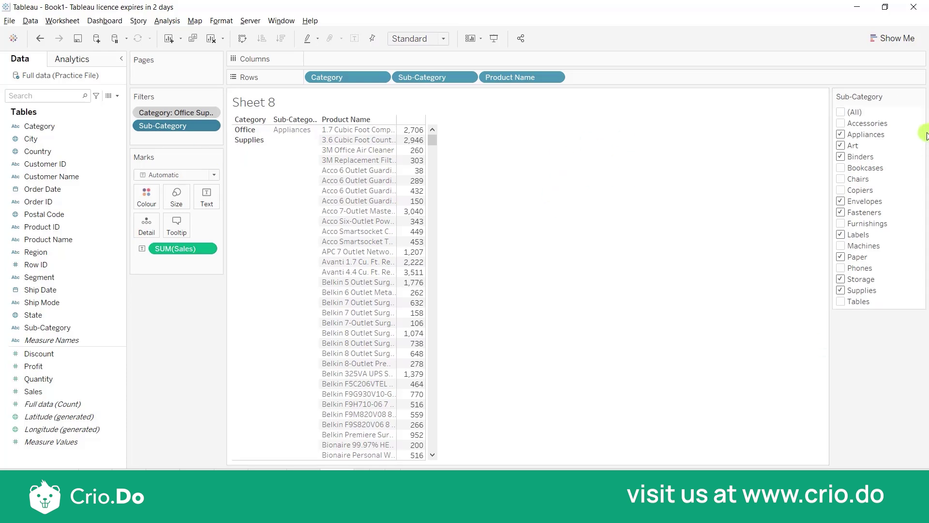
left_click(921, 96)
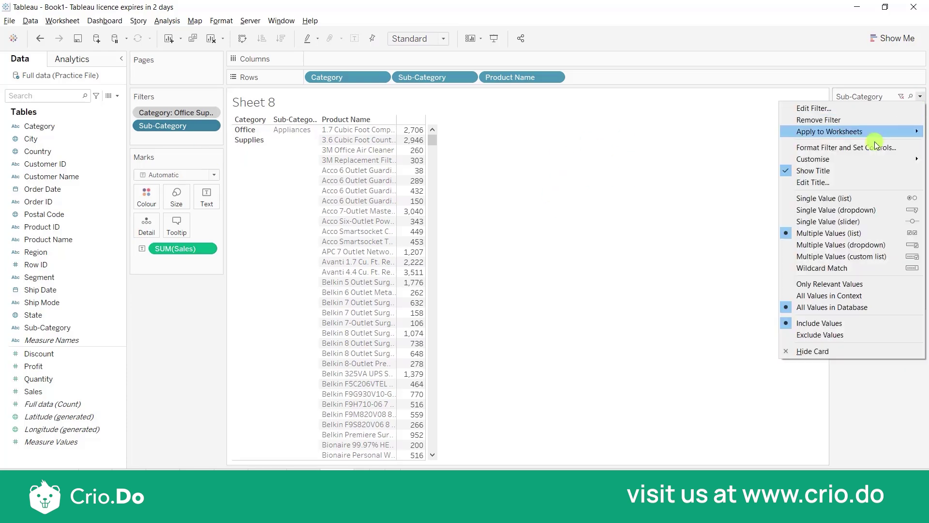
left_click(841, 283)
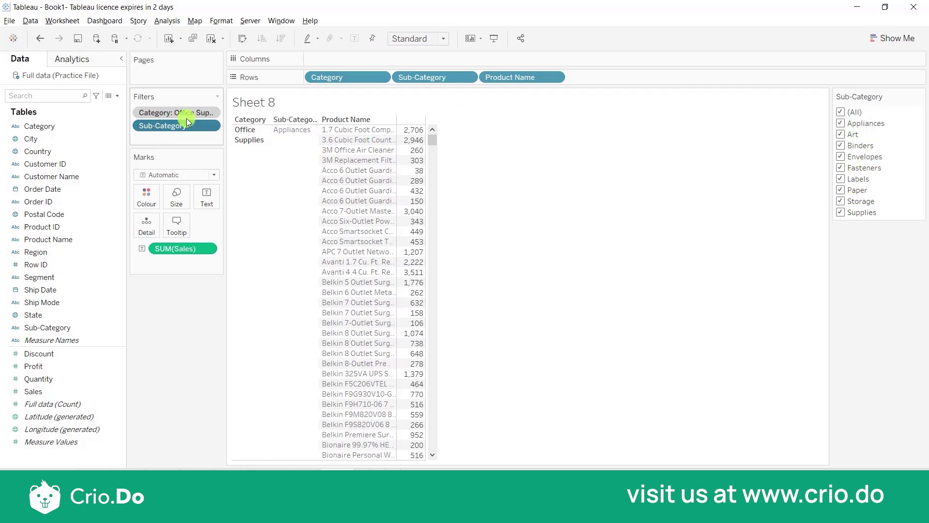
Limit the Sub-Category filter to Fasteners and Labels.
left_click(840, 112)
left_click(840, 168)
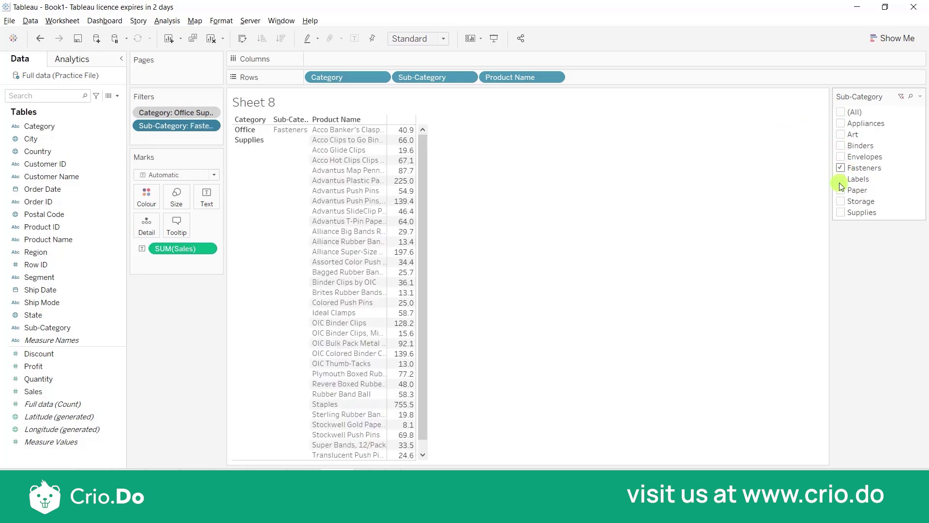
left_click(841, 179)
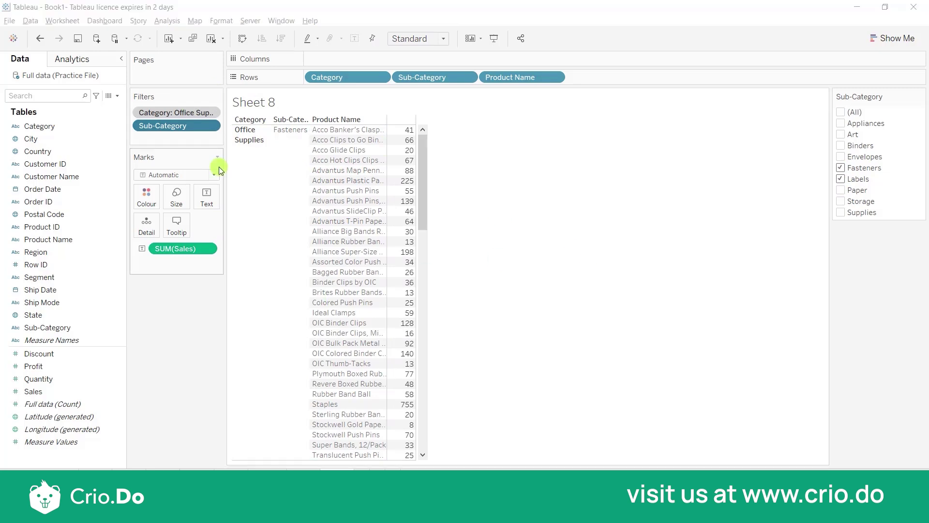
Review the value selection of the Category context filter, close it without changes, and create a new worksheet.
left_click(212, 113)
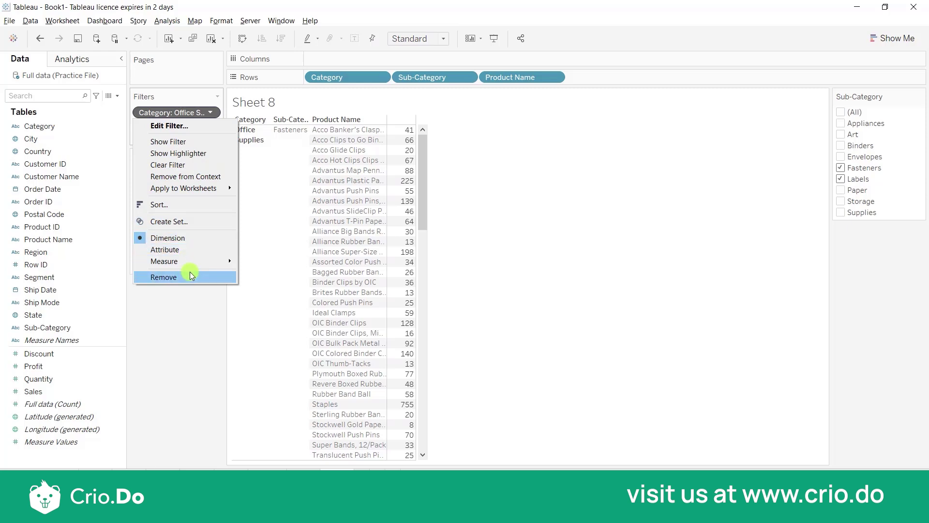
left_click(172, 126)
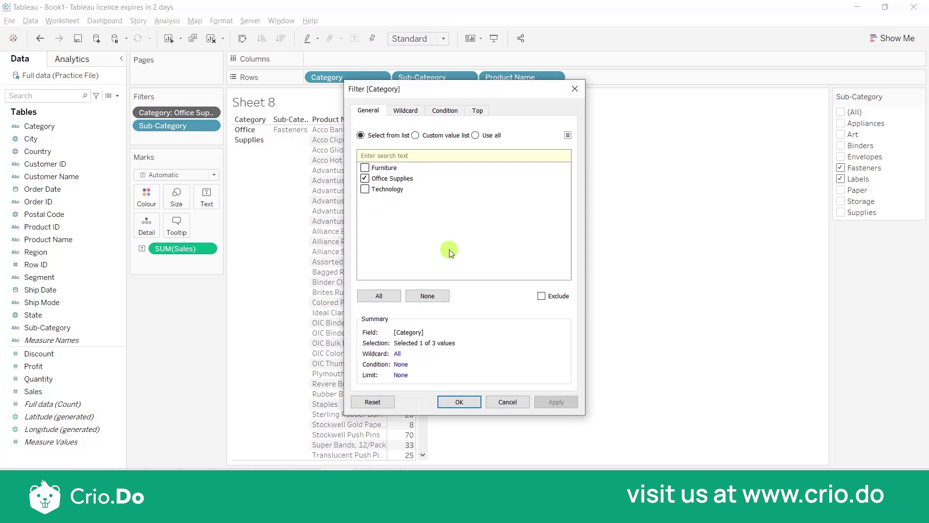
left_click(500, 404)
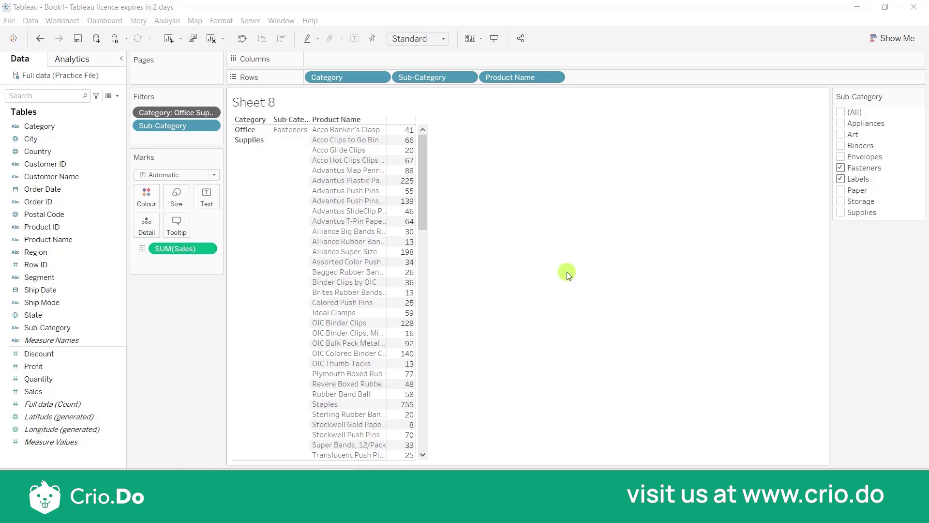
left_click(358, 469)
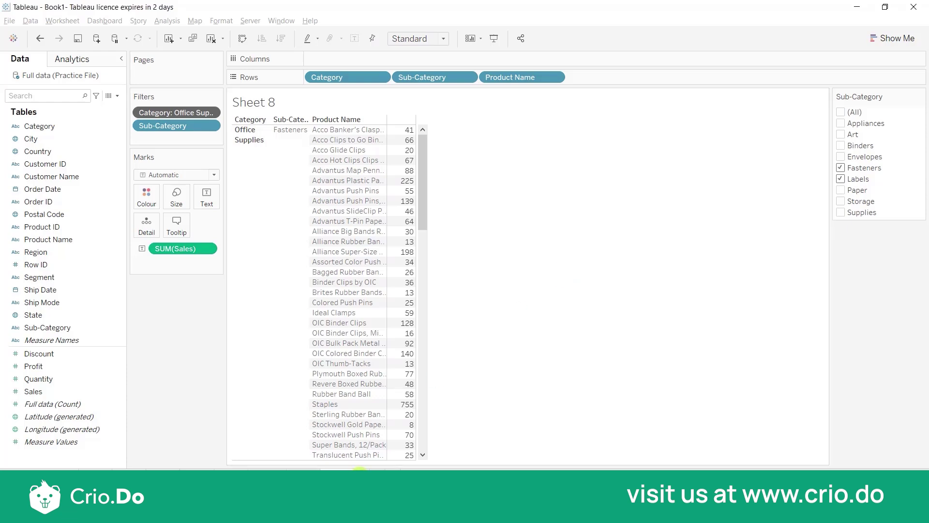
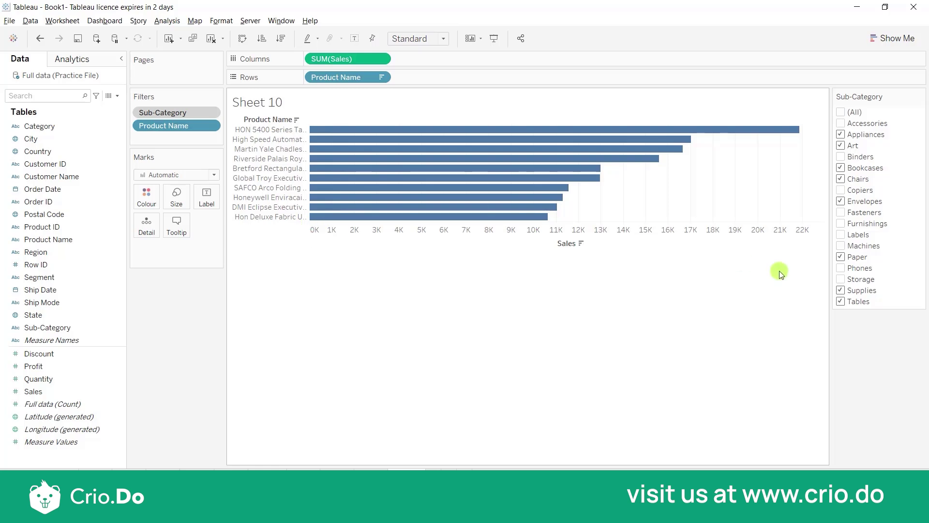
In Sheet 10's Sub-Category filter, exclude Appliances and Tables, and include Fasteners and Machines.
left_click(841, 167)
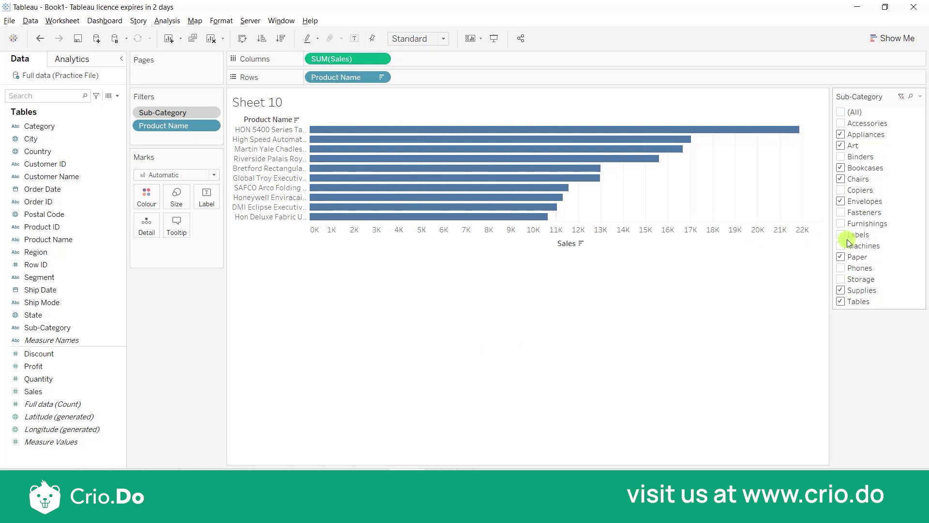
left_click(840, 135)
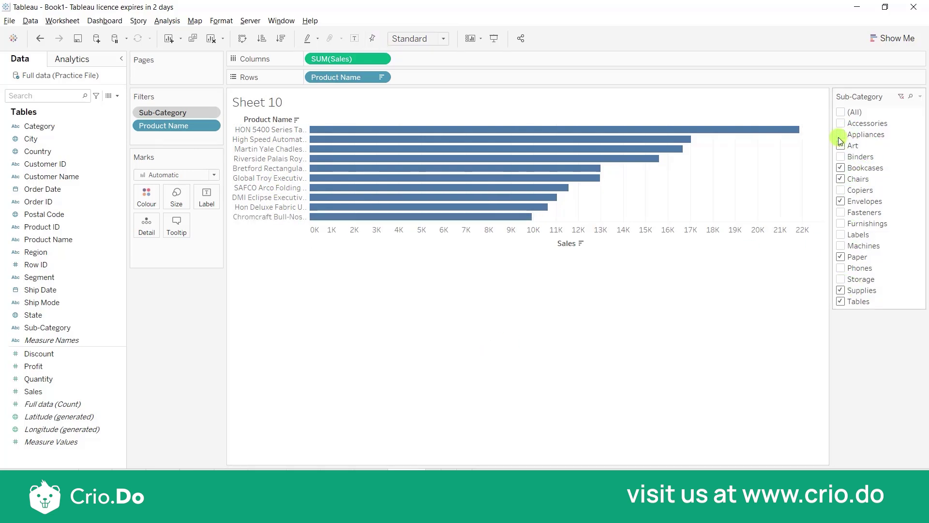
left_click(840, 145)
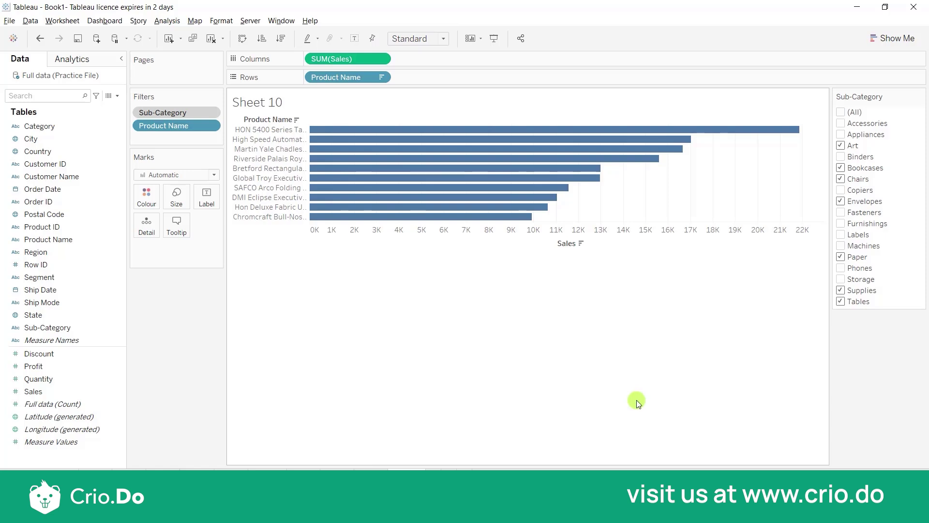
left_click(840, 301)
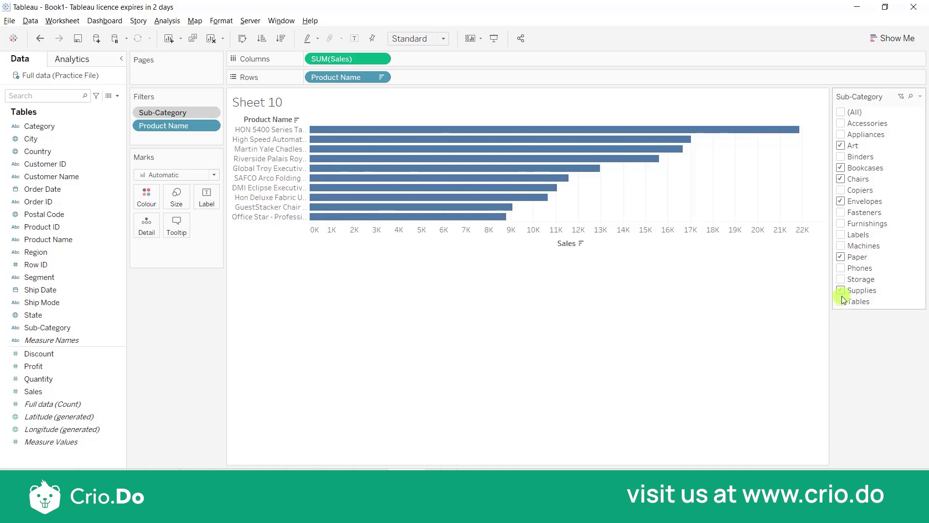
left_click(843, 211)
left_click(841, 246)
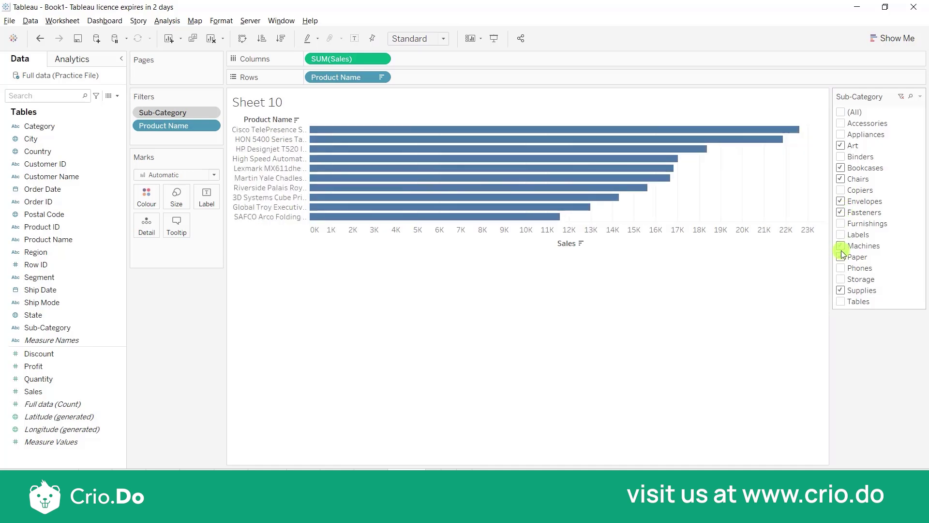
Limit Sheet 10's Sub-Category filter to Tables only, and switch to the presentation slide on calculated fields.
left_click(841, 112)
left_click(841, 111)
left_click(841, 301)
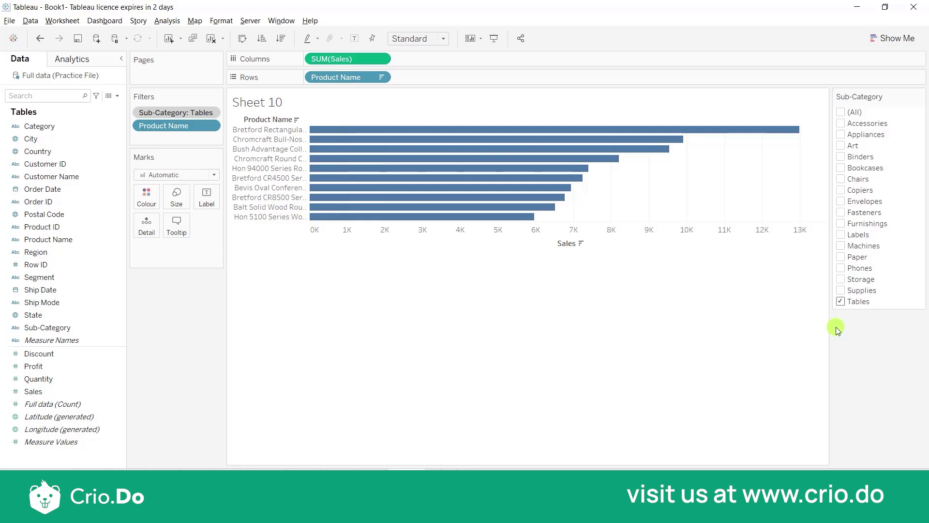
key("alt+Tab")
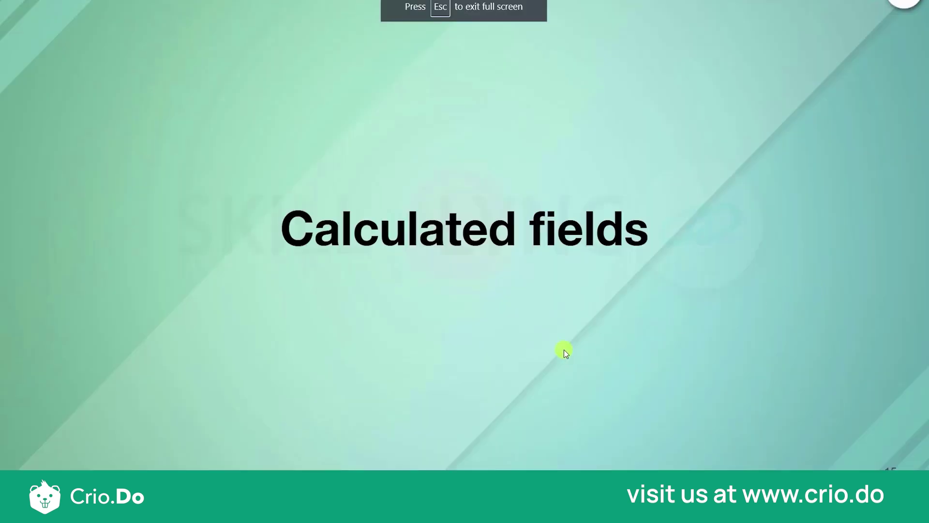